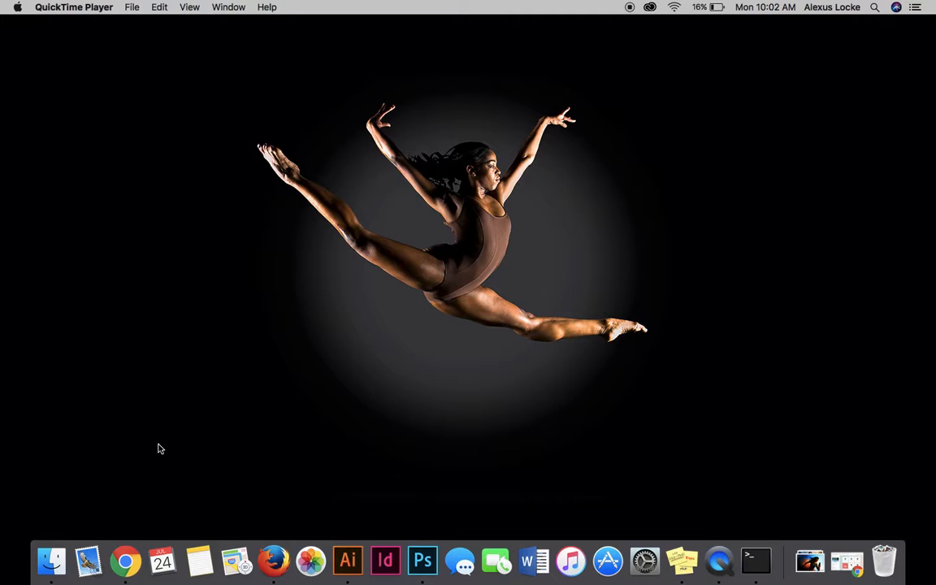
- Switch to Google Chrome and open the blankcanvas site from its management page in the Wix website editor
left_click(127, 568)
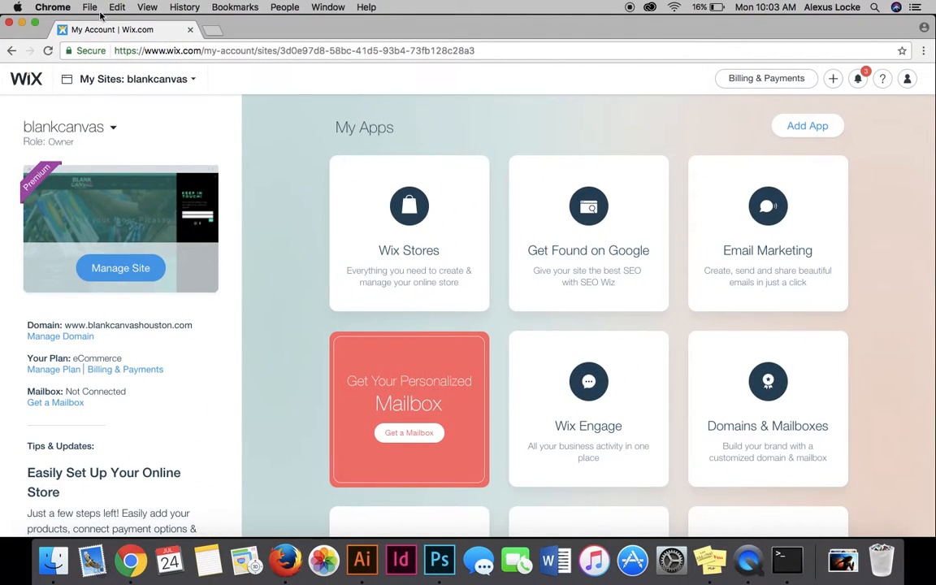
left_click(36, 24)
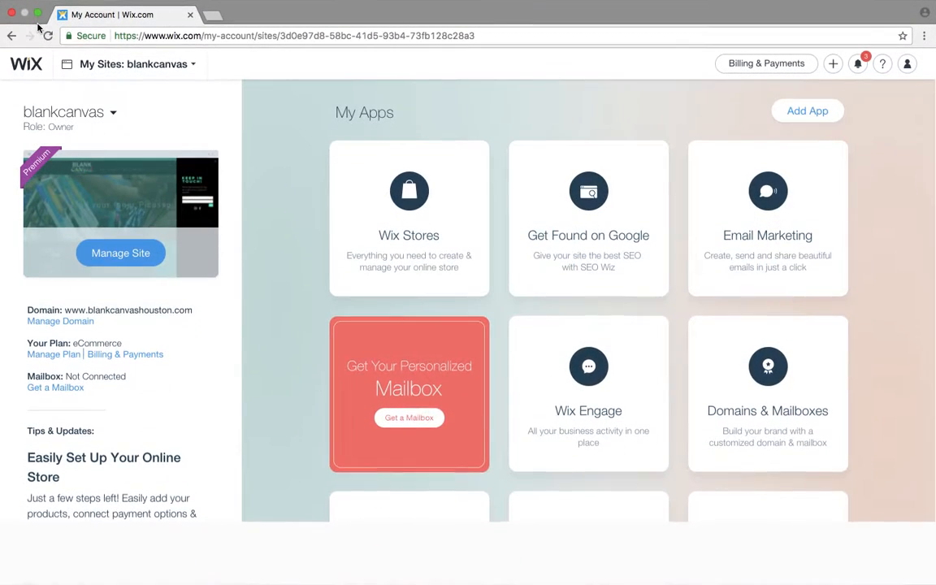
left_click(138, 255)
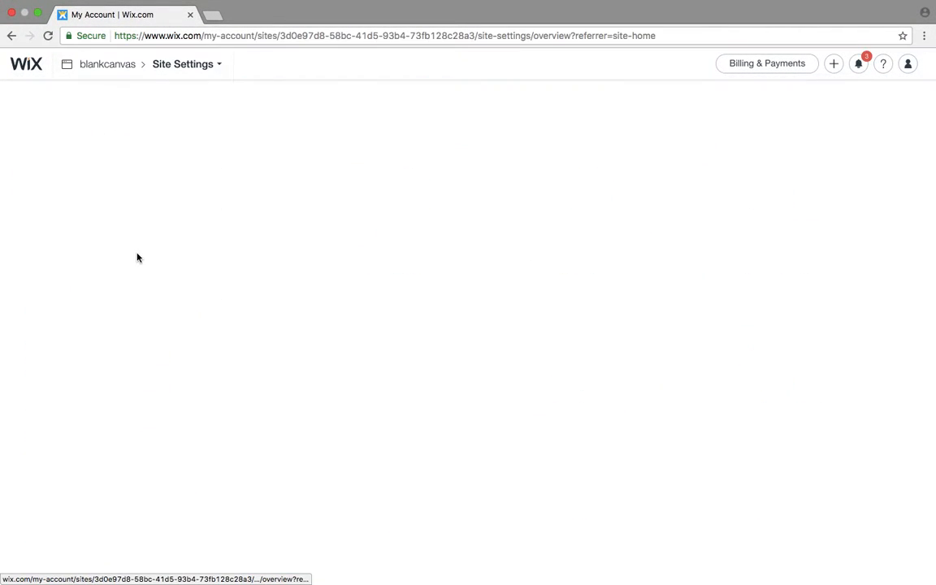
left_click(357, 131)
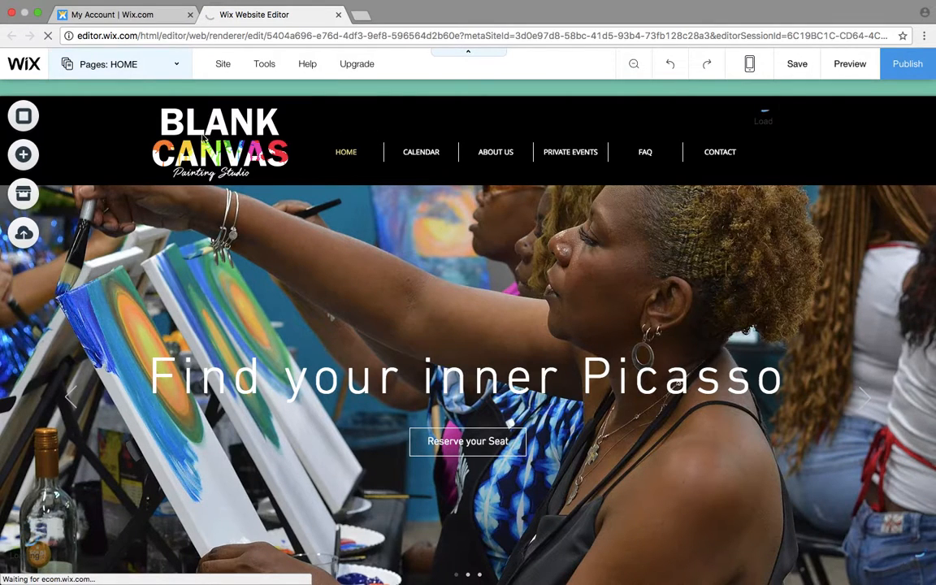
left_click(377, 248)
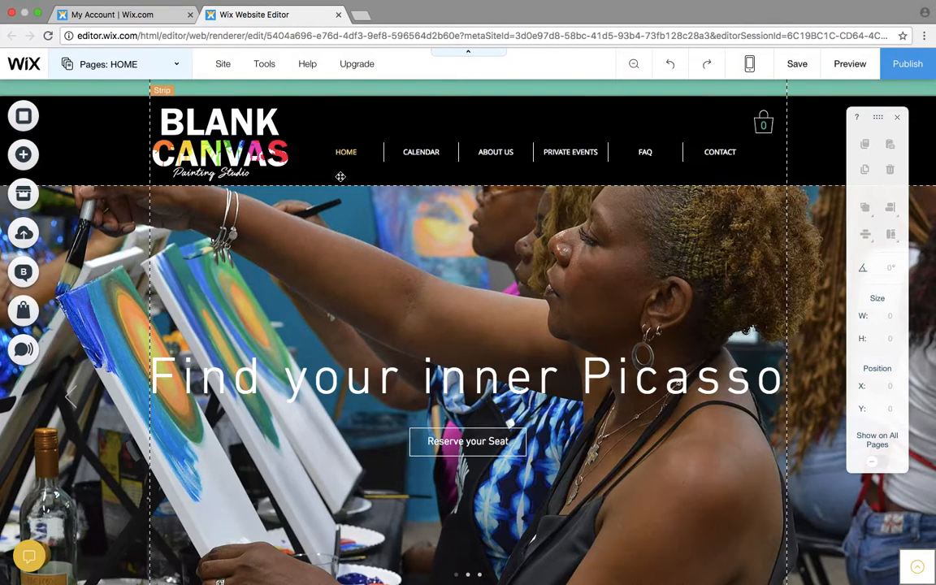
- Delete the existing hidden party page listed directly above CALENDAR from the site's pages
left_click(163, 72)
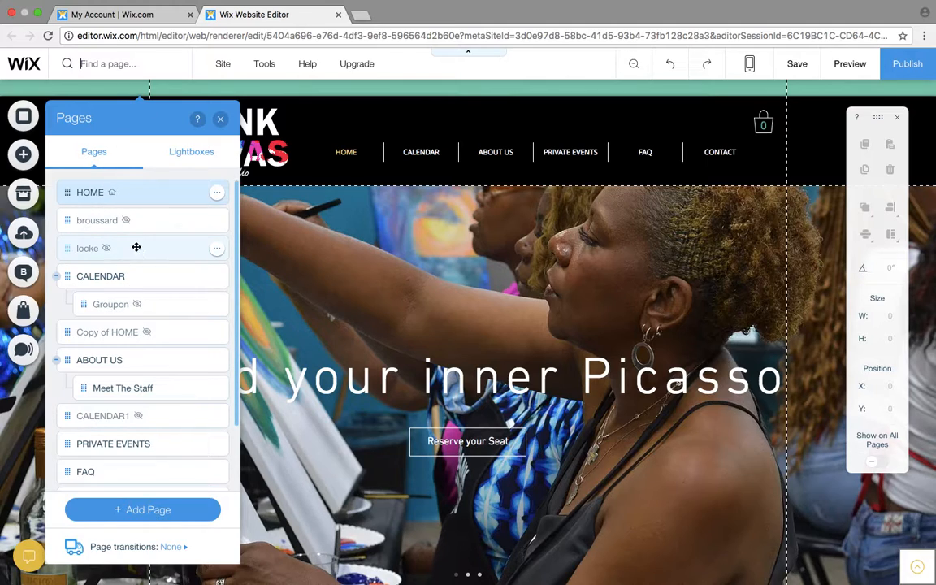
left_click(218, 249)
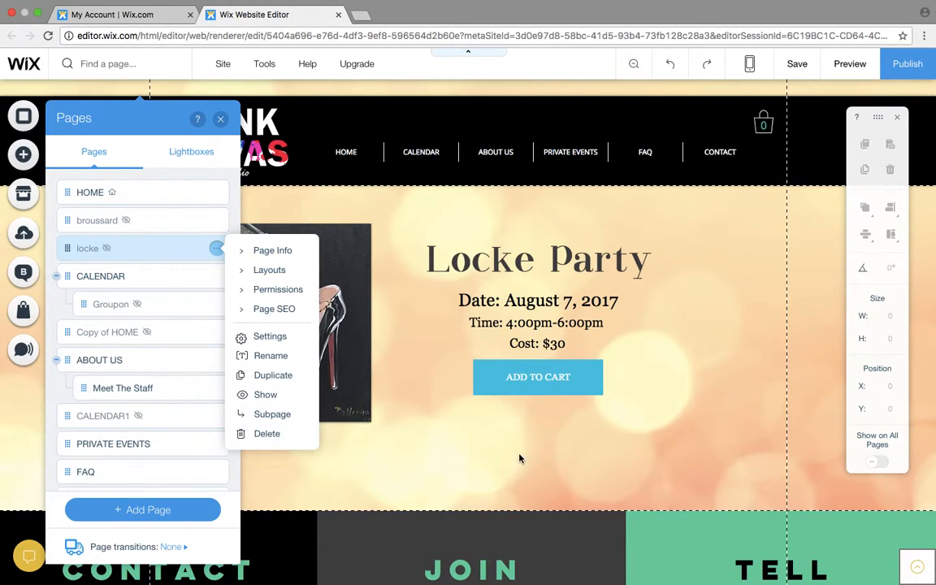
left_click(267, 434)
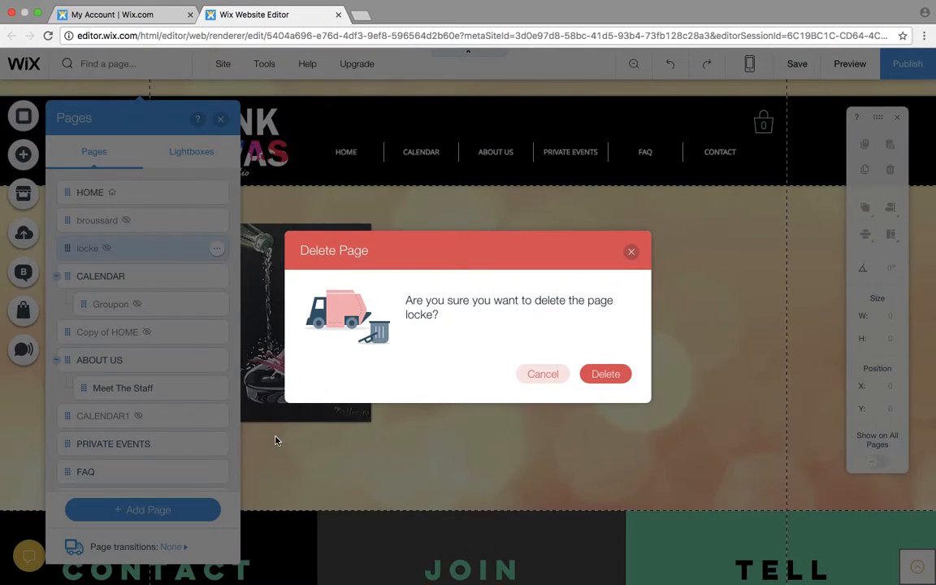
left_click(611, 374)
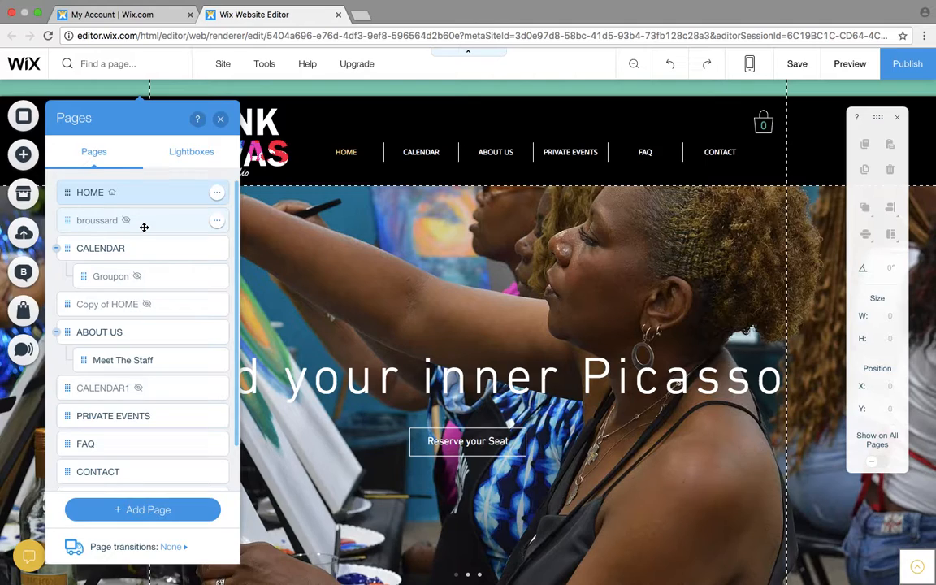
- Add a new blank page, name it with the party host's surname and hide it from the site menu
left_click(158, 514)
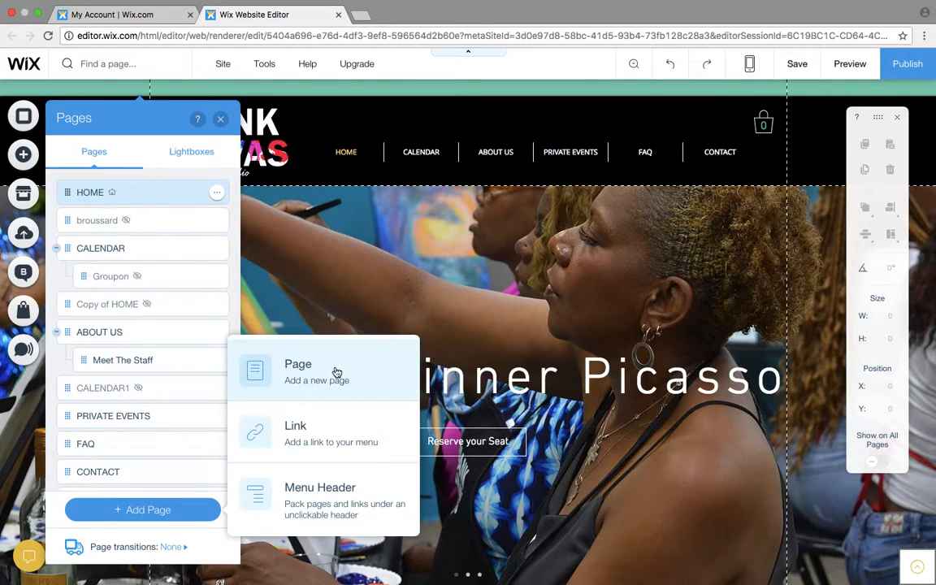
left_click(336, 372)
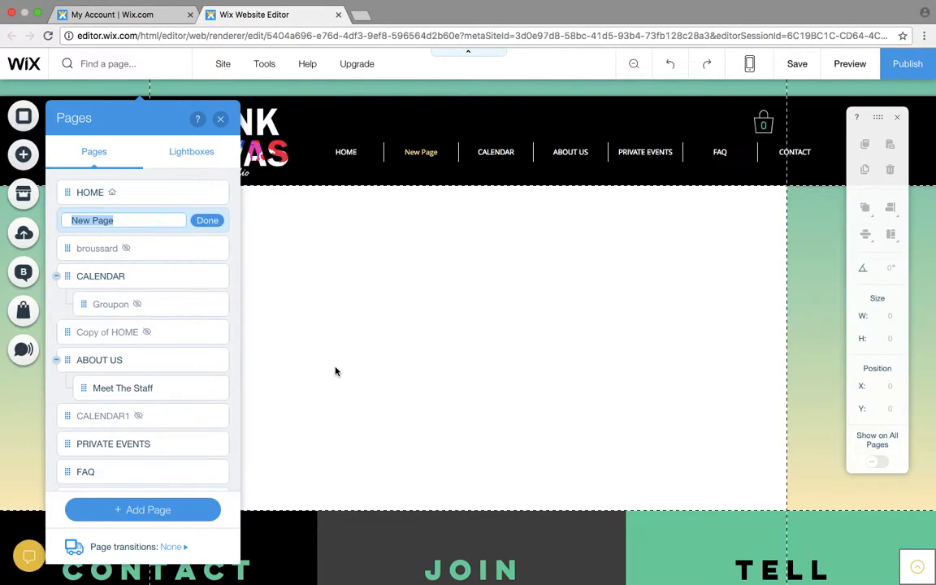
key("BackSpace")
left_click(208, 221)
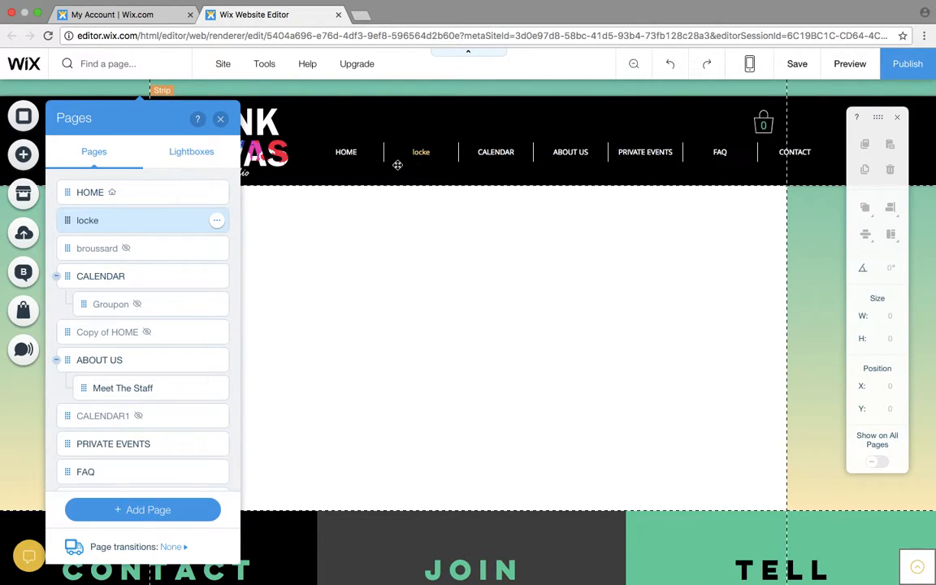
left_click(217, 223)
left_click(282, 371)
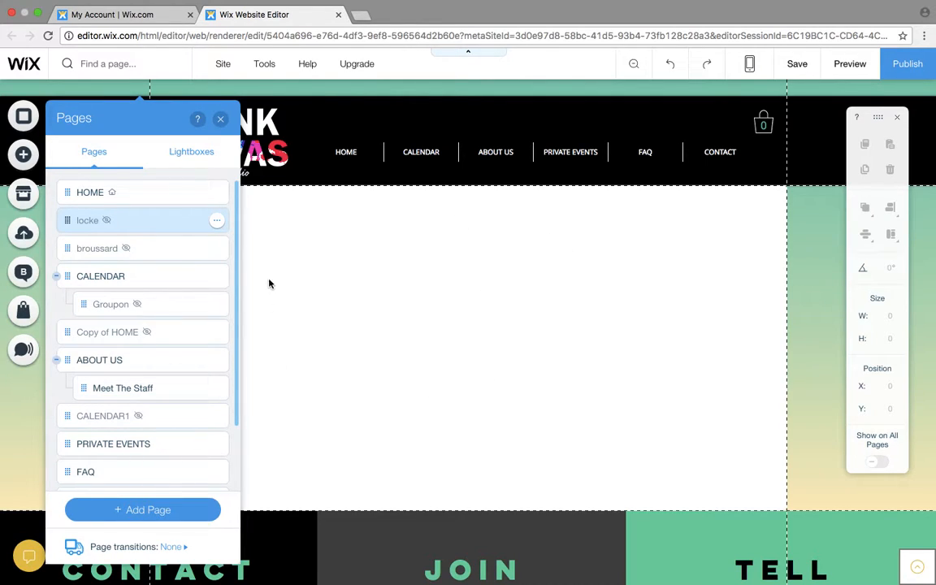
- Delete the newly added blank page from the site
left_click(216, 221)
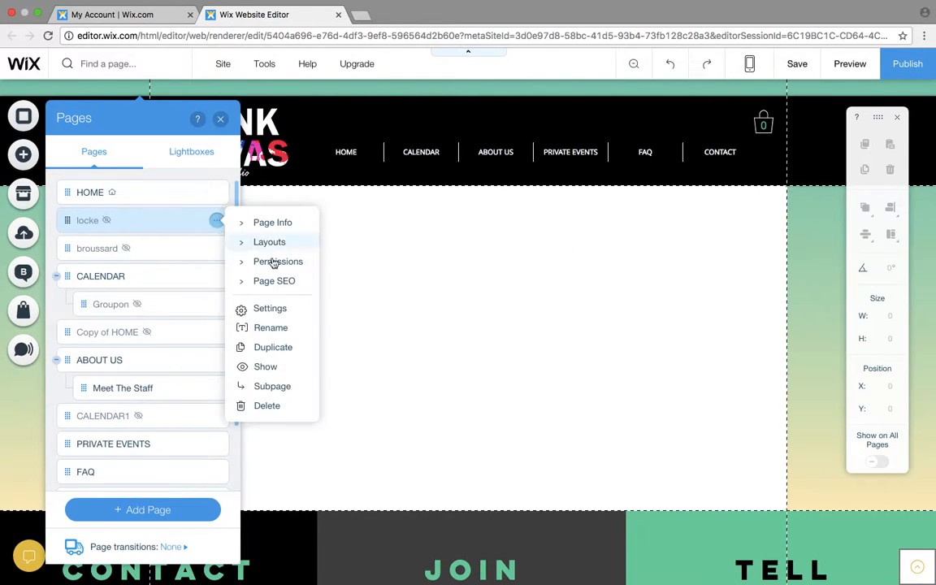
left_click(297, 407)
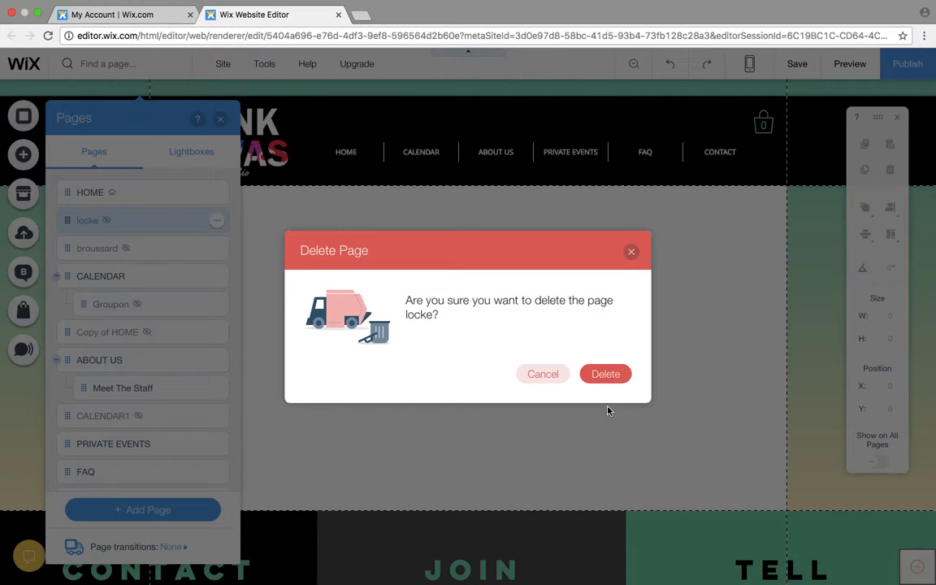
left_click(606, 375)
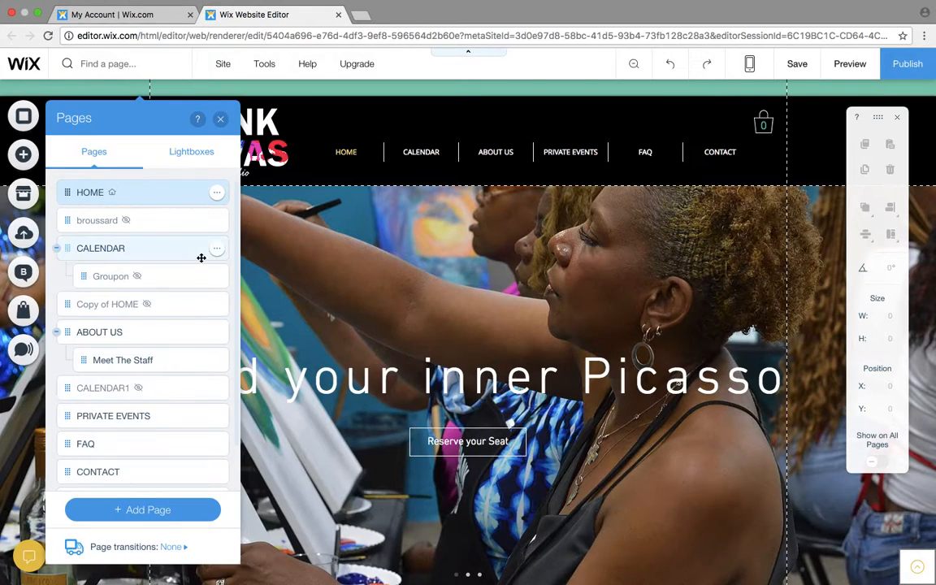
- Duplicate the hidden party page listed below HOME and name the copy with the new host's surname
left_click(159, 230)
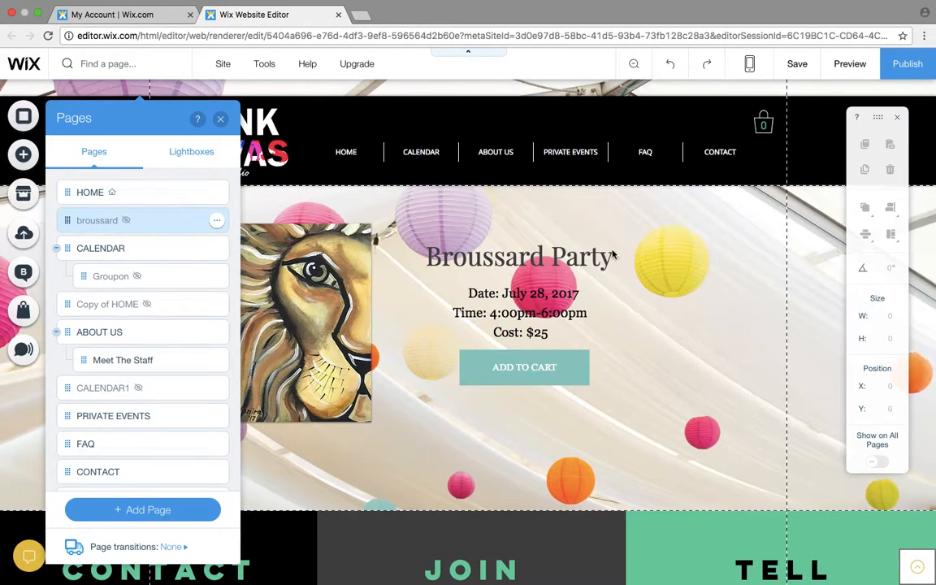
left_click(217, 223)
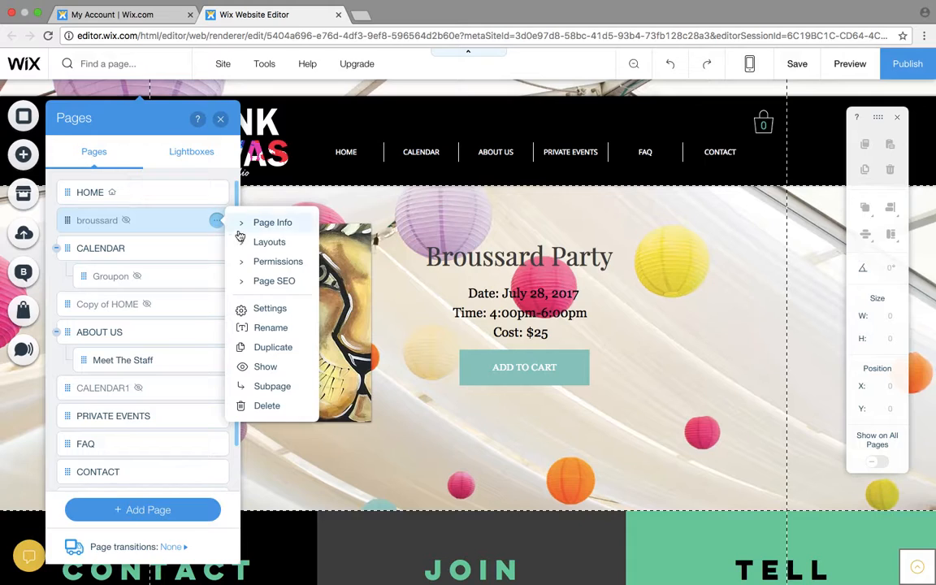
left_click(289, 357)
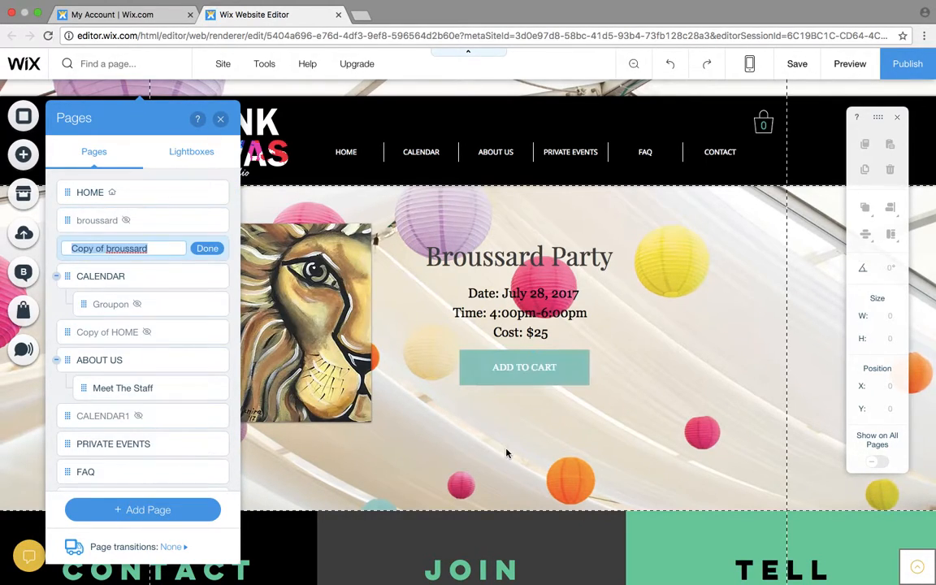
key("BackSpace")
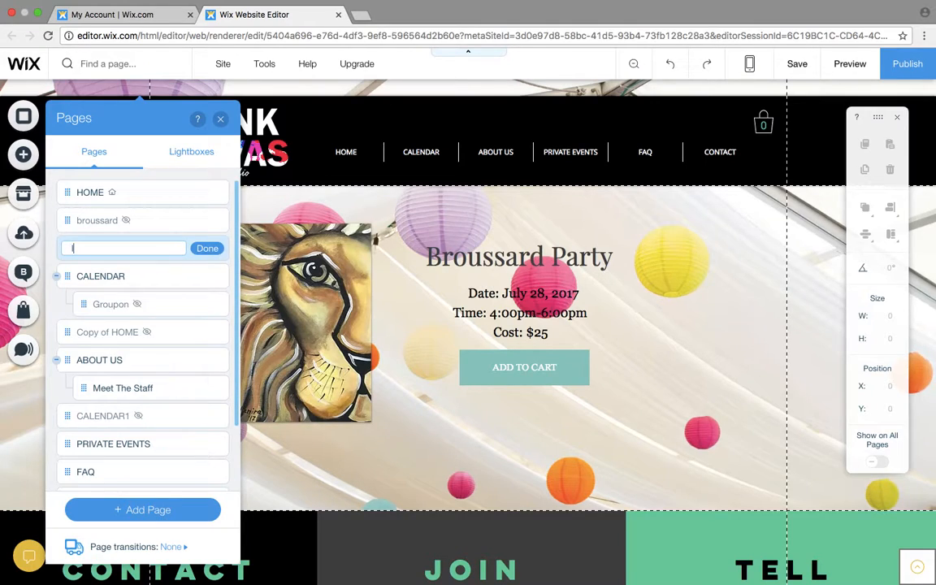
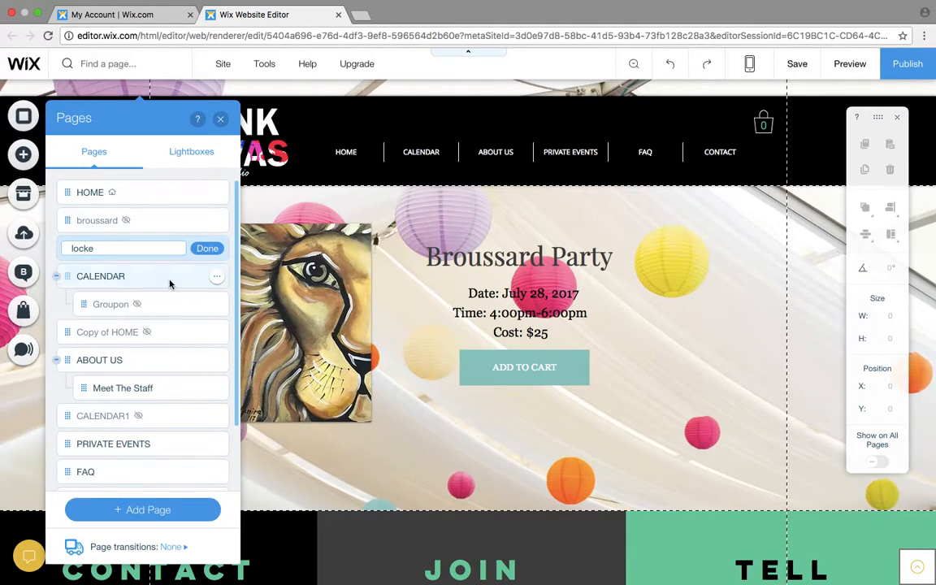
left_click(199, 248)
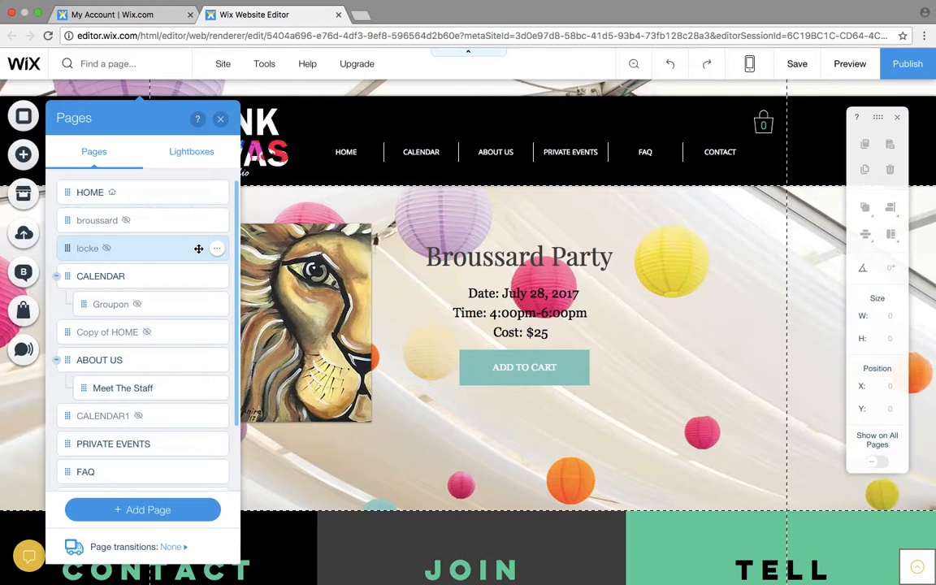
left_click(220, 119)
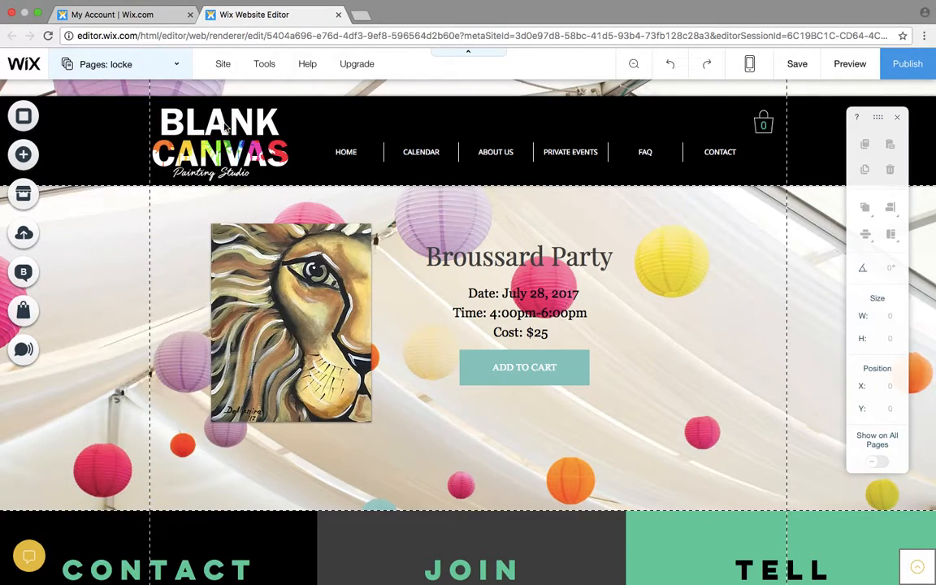
- Replace the party heading on the copied page with the host's first name in possessive form followed by "21st Birthday"
left_click(462, 262)
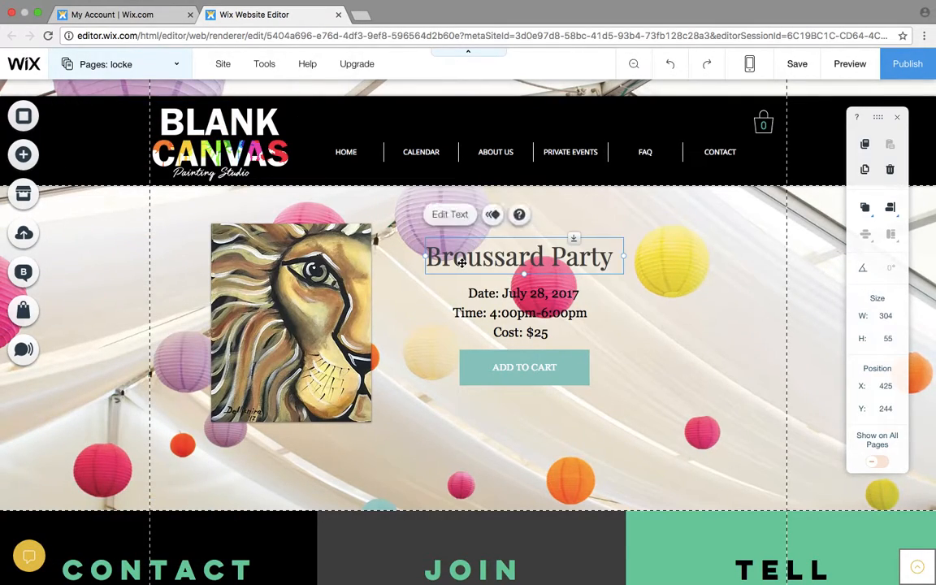
left_click(451, 215)
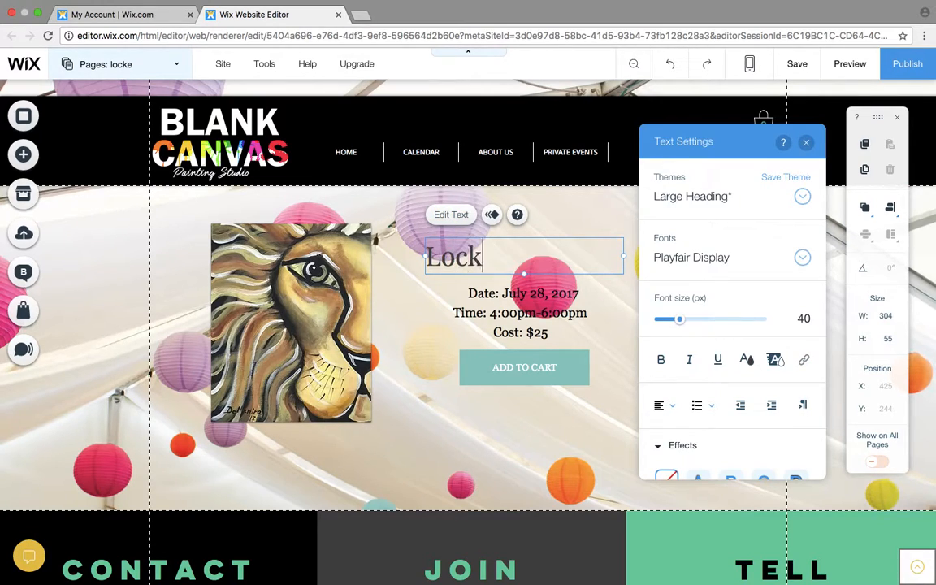
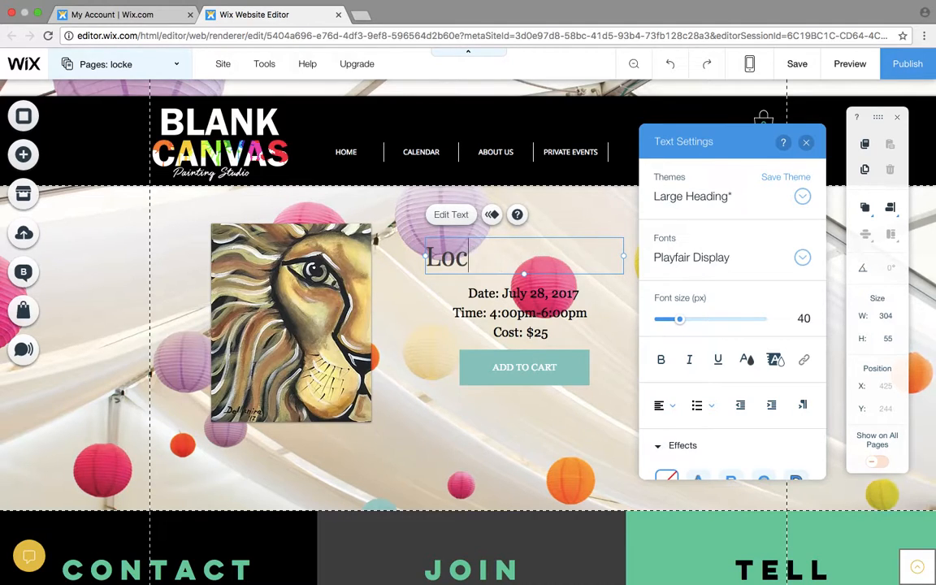
type("21st")
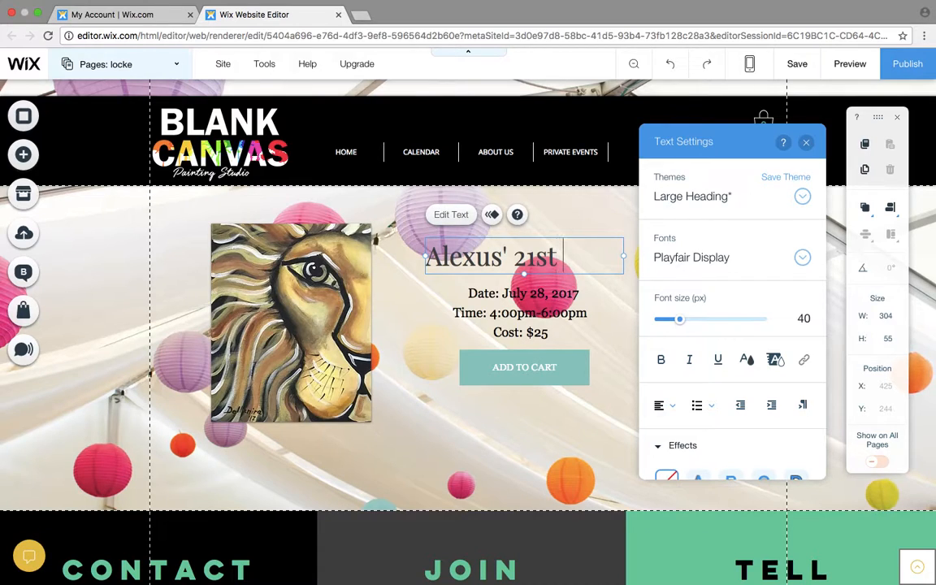
type(" Birthday")
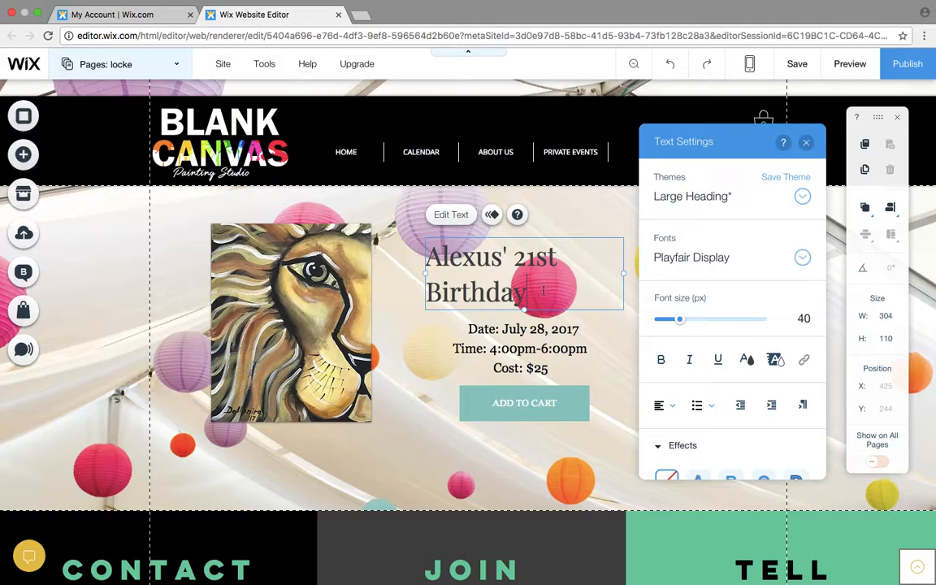
- Set the heading's font to Red Velvet Regular and widen its text box to about 484 px
left_click_drag(528, 290, 380, 236)
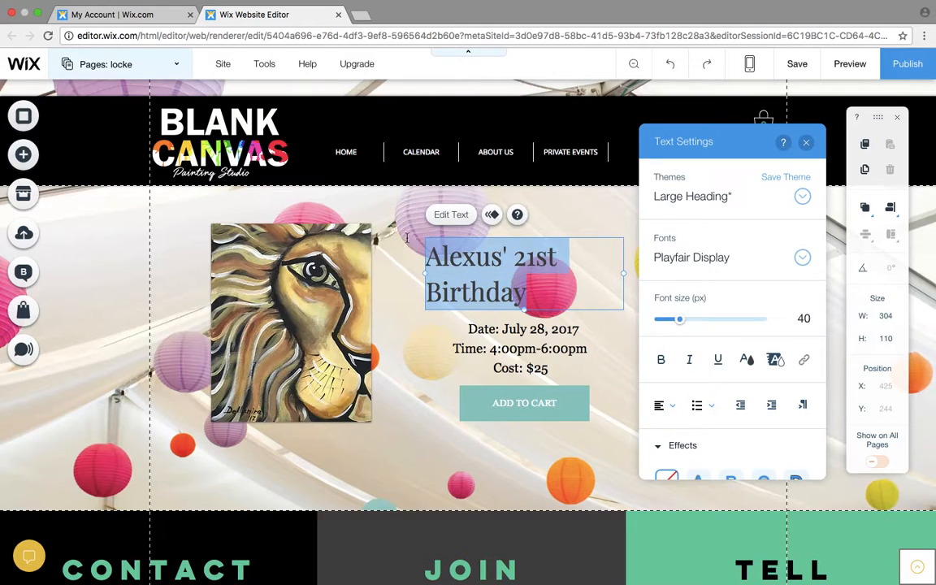
left_click(802, 259)
scroll(762, 424, "up", 5)
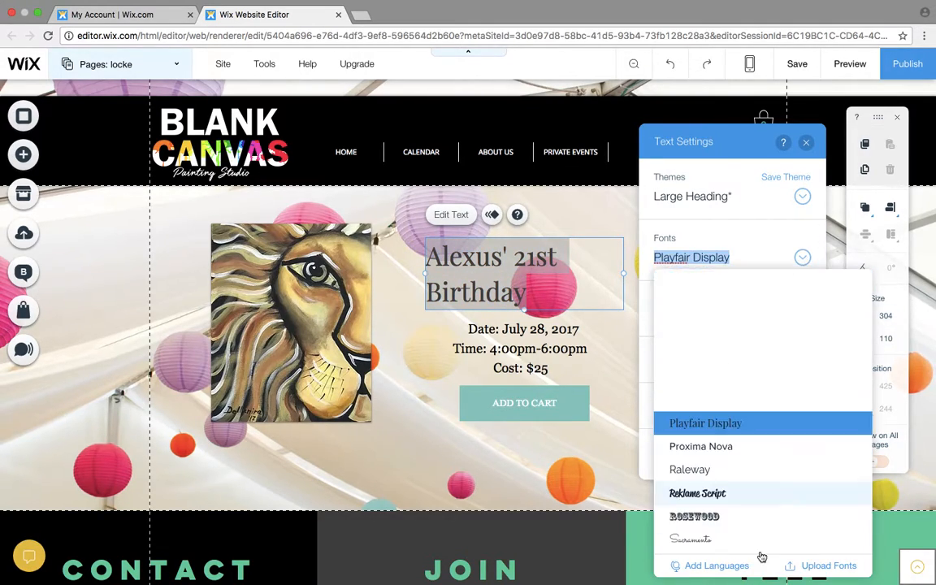
scroll(762, 557, "up", 10)
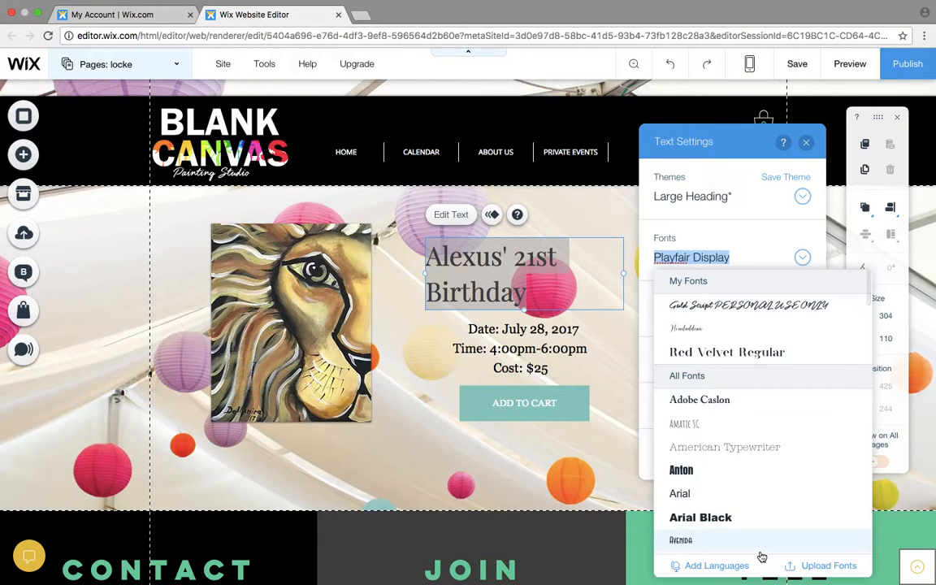
left_click(717, 351)
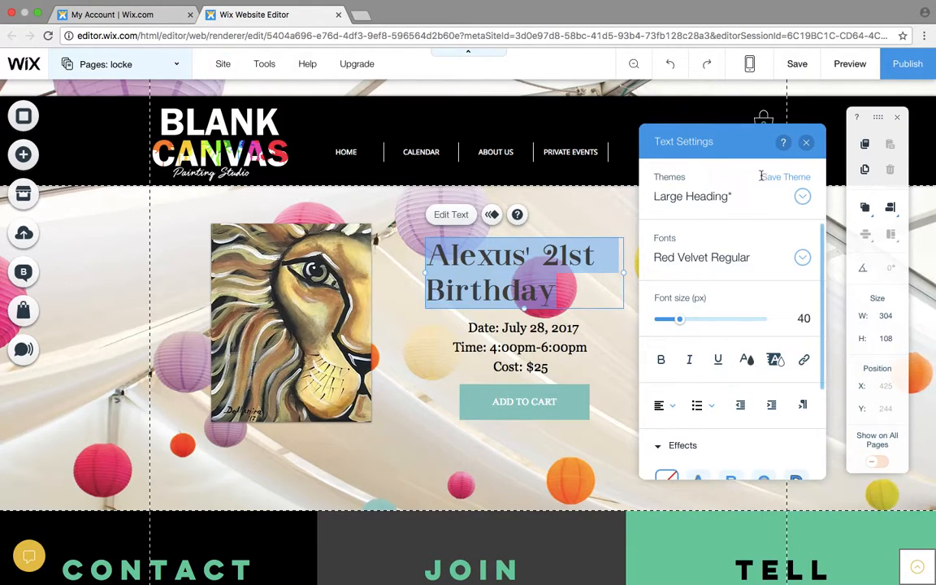
left_click(804, 144)
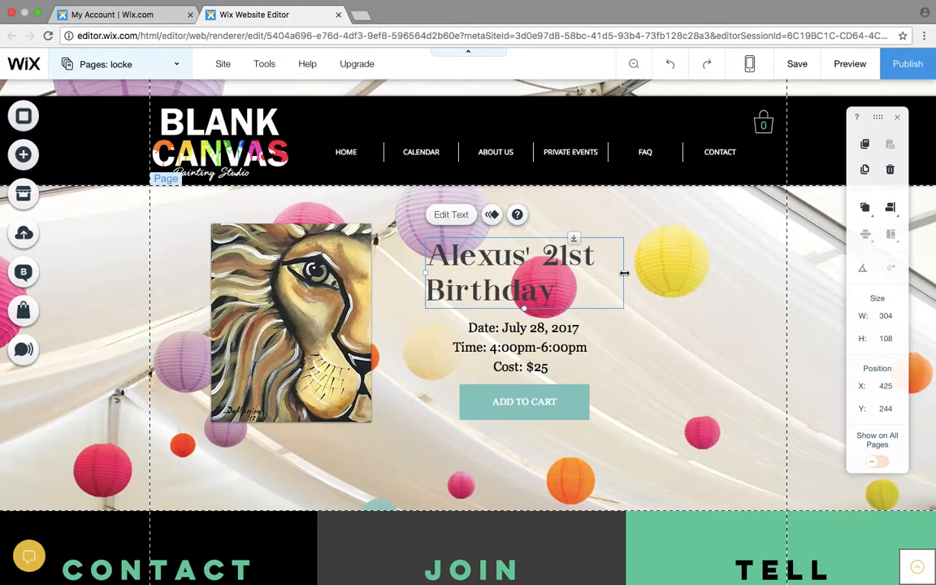
left_click_drag(639, 277, 742, 278)
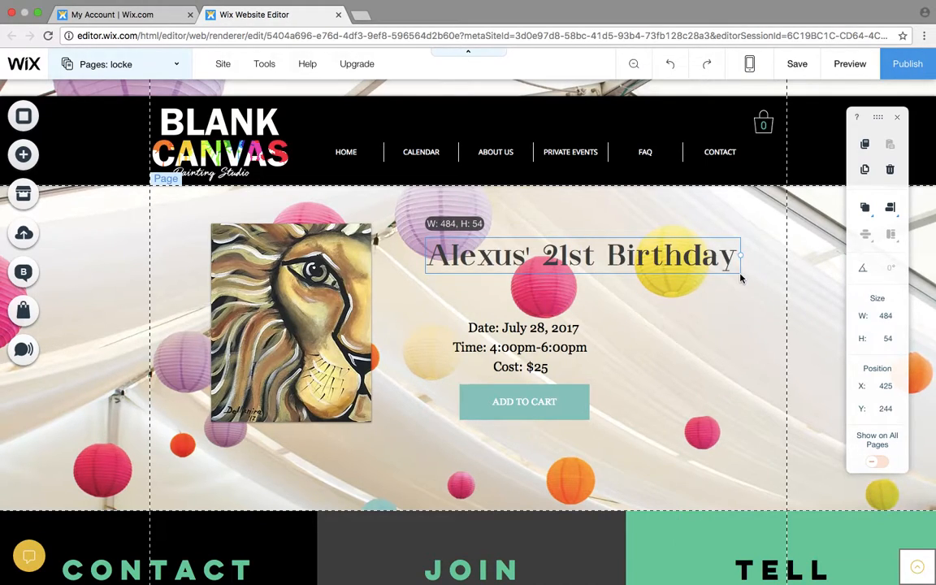
- Nudge the heading to X 421 and move the date line up beneath it, to about X 576, Y 322
left_click_drag(644, 263, 643, 263)
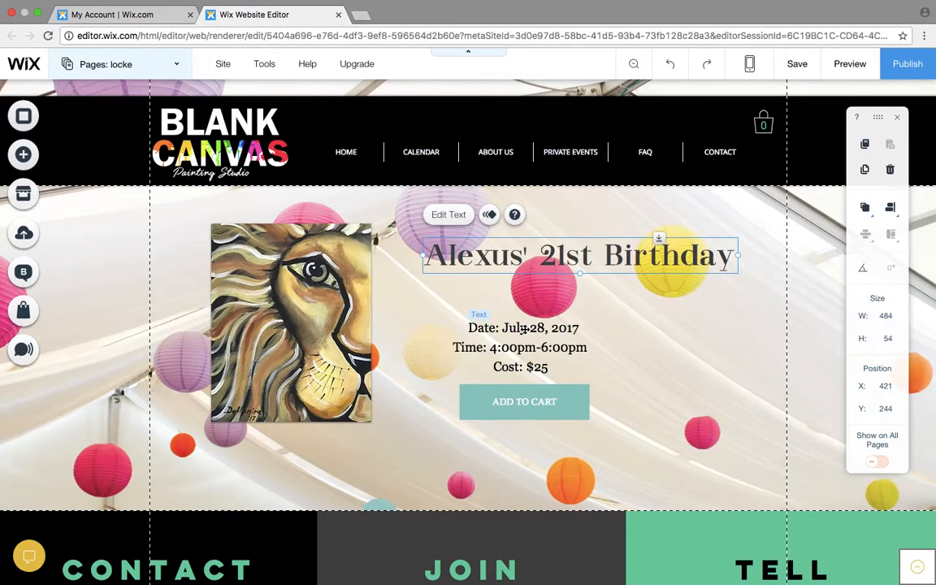
left_click(535, 327)
mouse_move(535, 328)
left_mouse_down()
mouse_move(593, 291)
mouse_move(536, 335)
mouse_move(526, 328)
left_mouse_up()
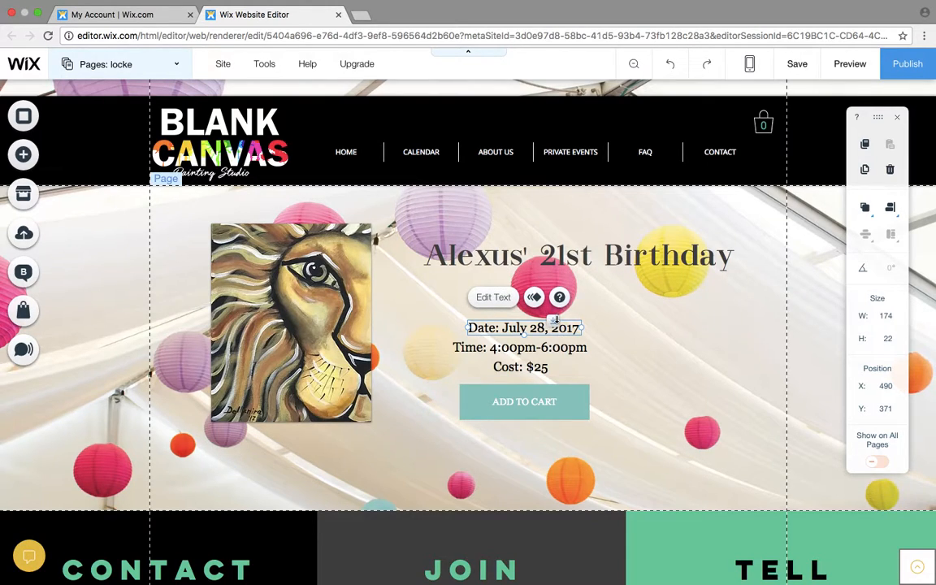
left_click_drag(553, 323, 582, 299)
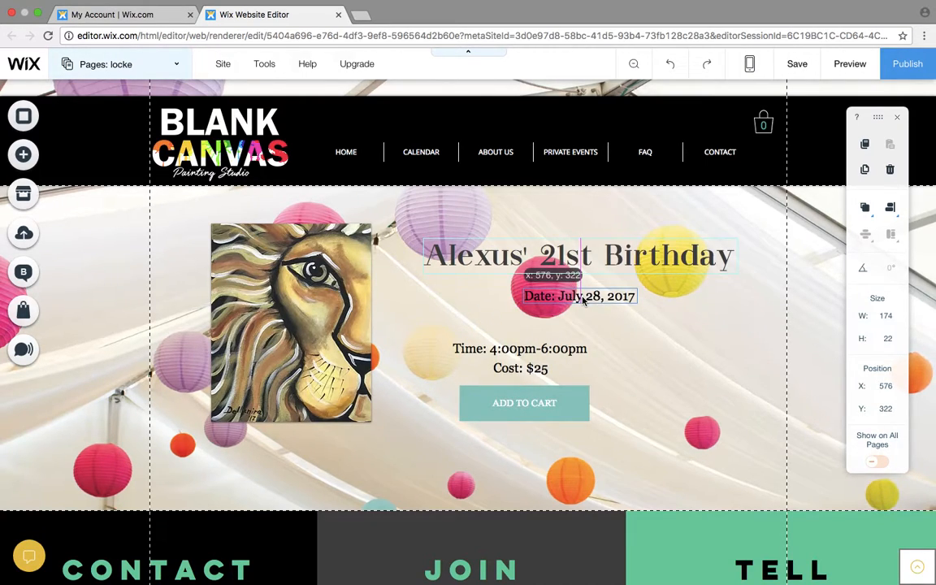
- Set the date line's font size to 27 px and widen its text box to about 235 px
left_click(554, 269)
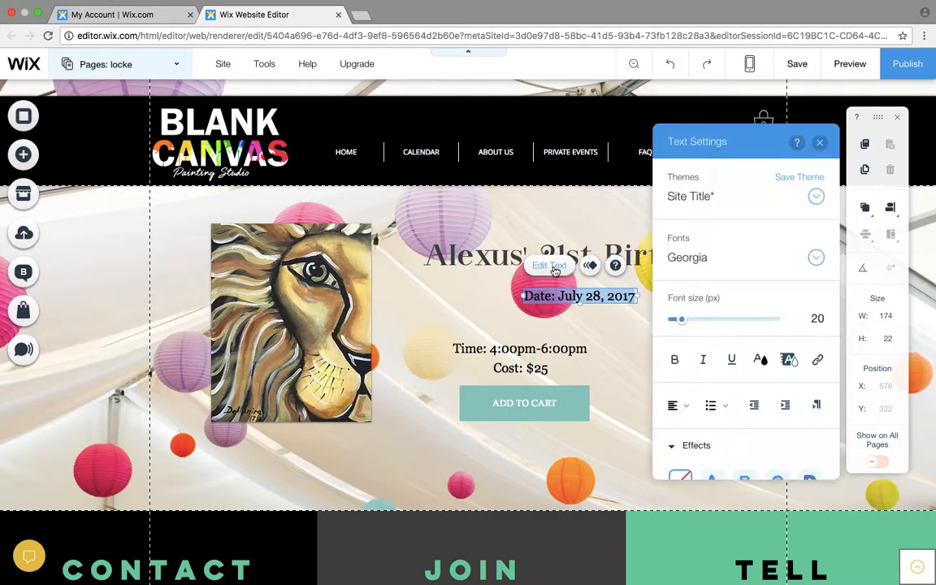
left_click(695, 319)
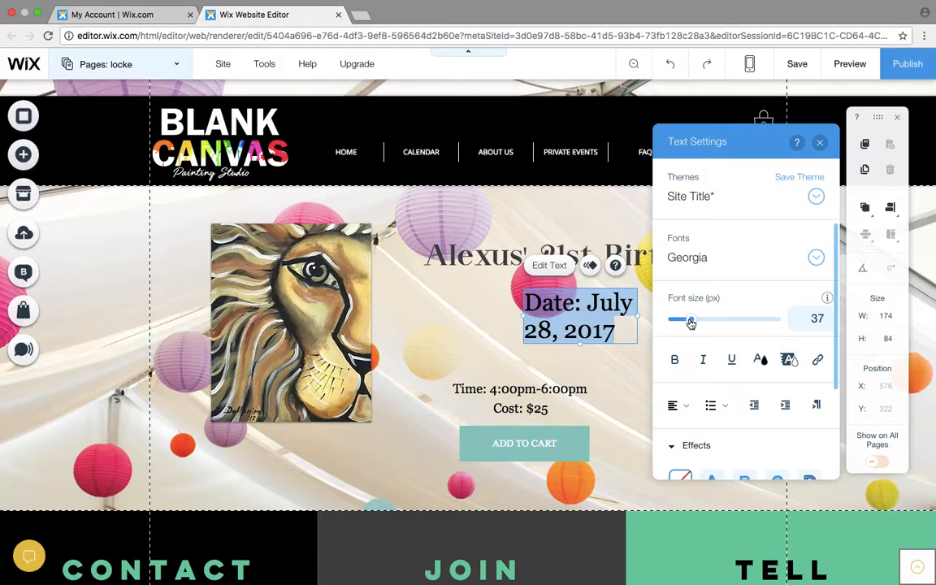
left_click_drag(689, 322, 687, 321)
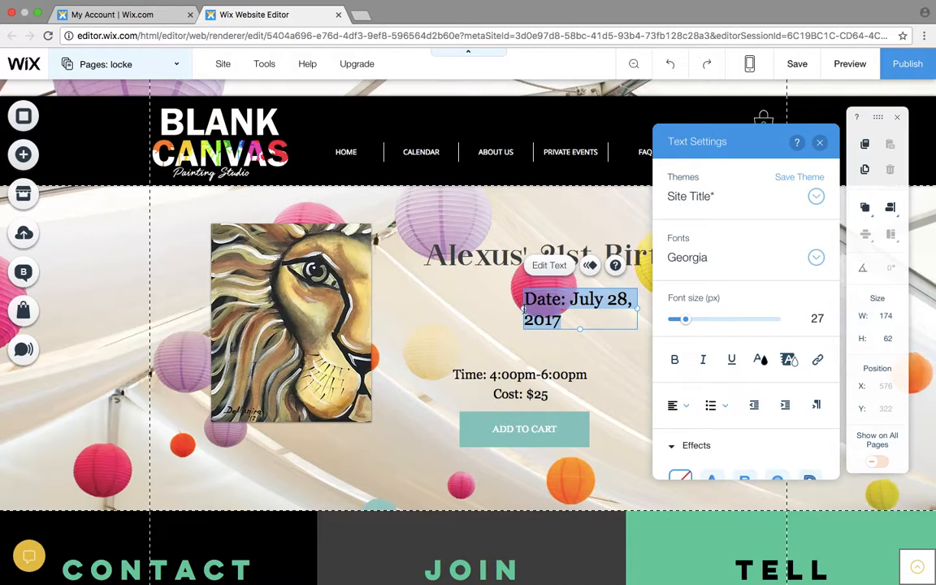
left_click_drag(522, 311, 483, 300)
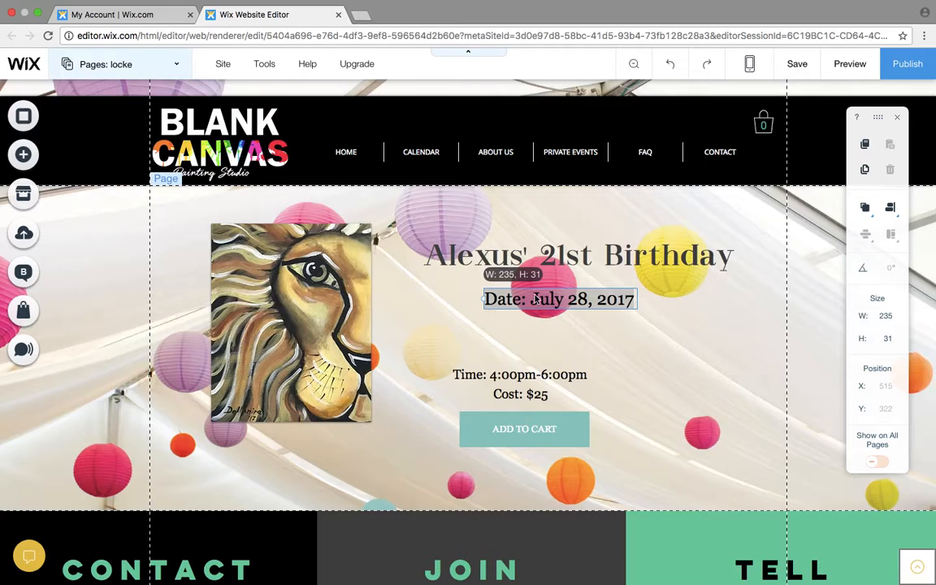
- Change the party date to August 7, 2017 and widen its text box to about 258 px
left_click(596, 298)
left_click_drag(586, 298, 530, 299)
type("Aug")
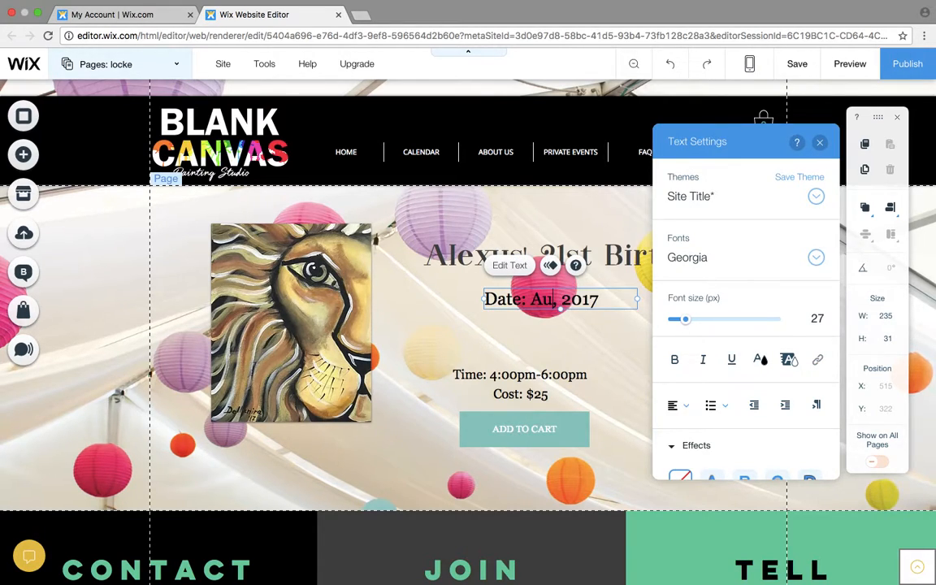
type("ust")
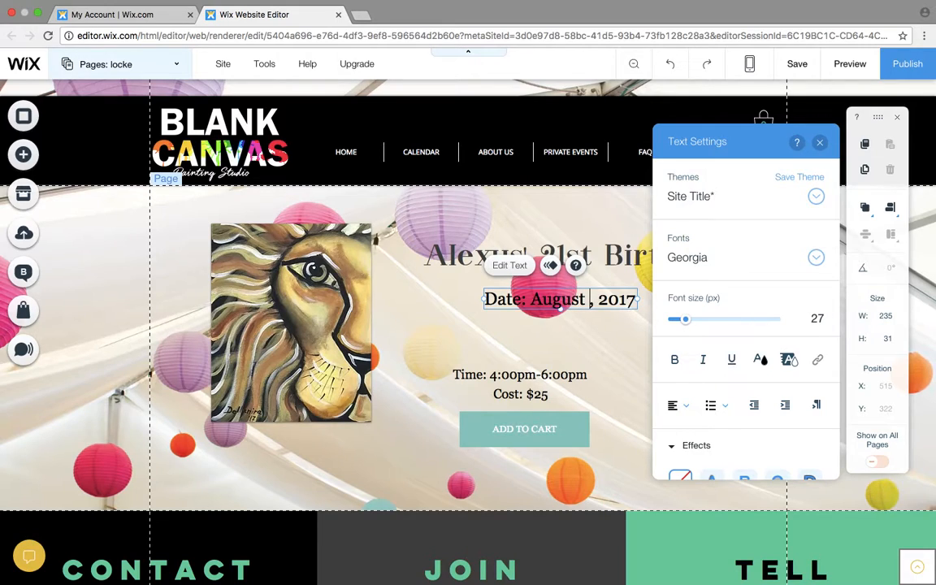
type(" 7")
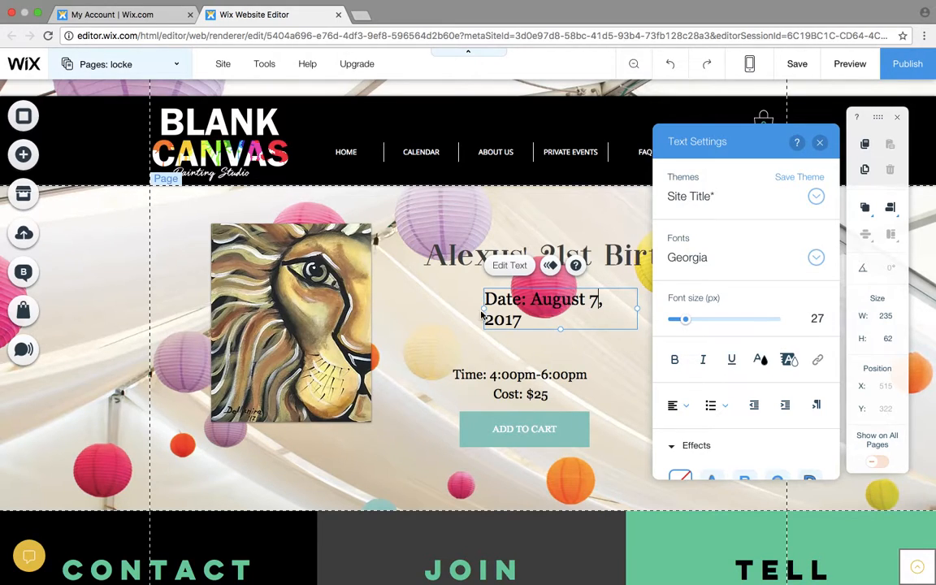
left_click_drag(483, 312, 470, 314)
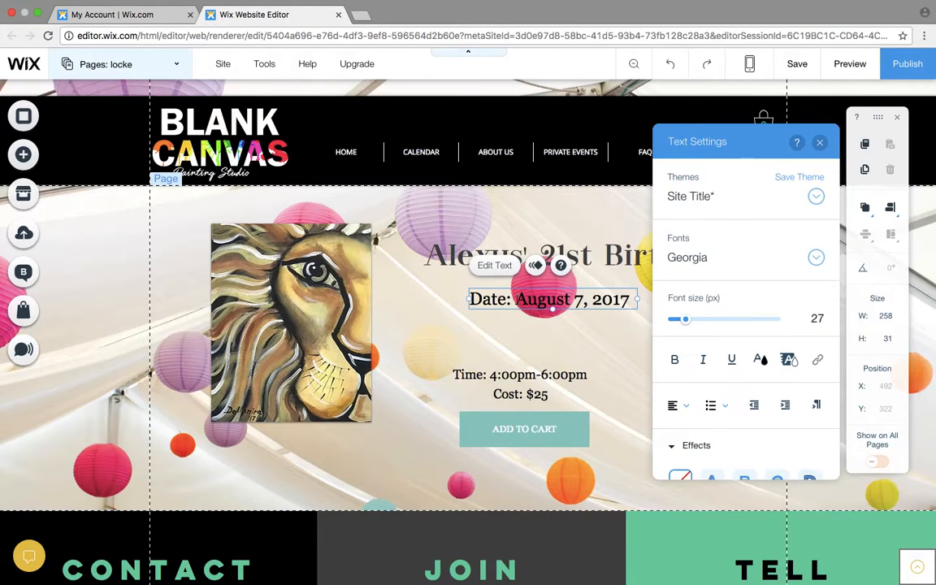
- Center the date line beneath the heading and place the time line directly under it, at about X 553, Y 353
left_click(540, 327)
left_click_drag(565, 301, 586, 291)
left_click_drag(584, 296, 591, 294)
left_click(573, 367)
left_click_drag(573, 367, 602, 316)
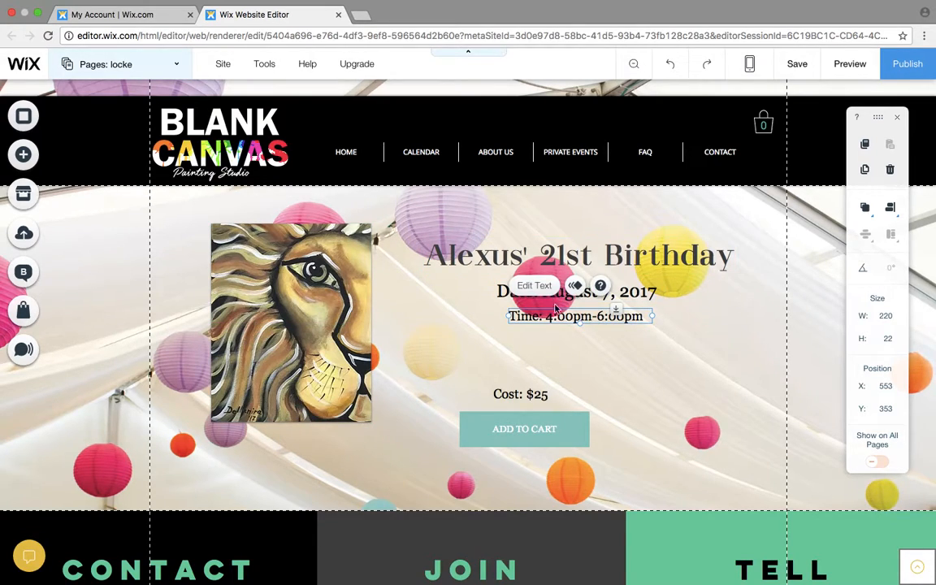
- Toggle bold, italic and underline on and off for the time line
left_click(559, 287)
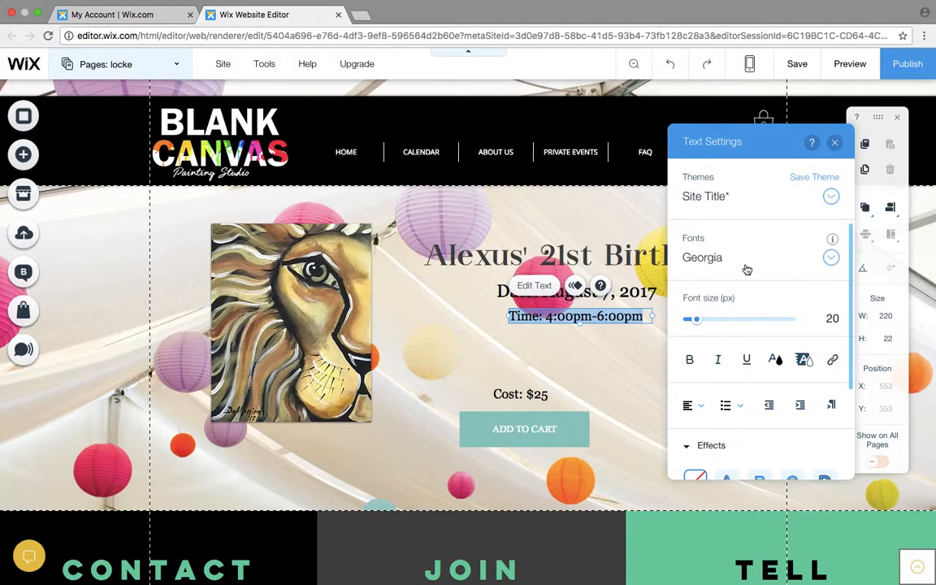
left_click(690, 360)
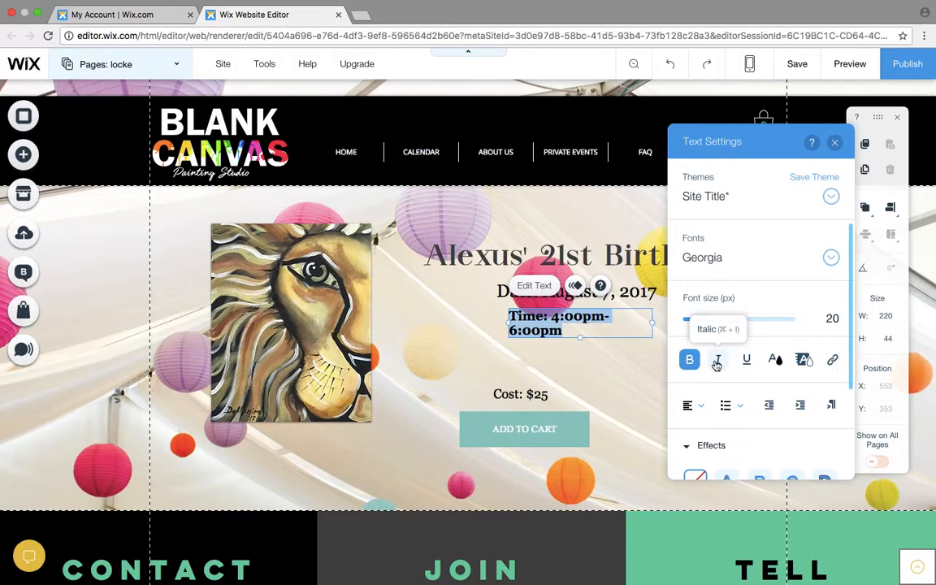
left_click(717, 363)
left_click(747, 364)
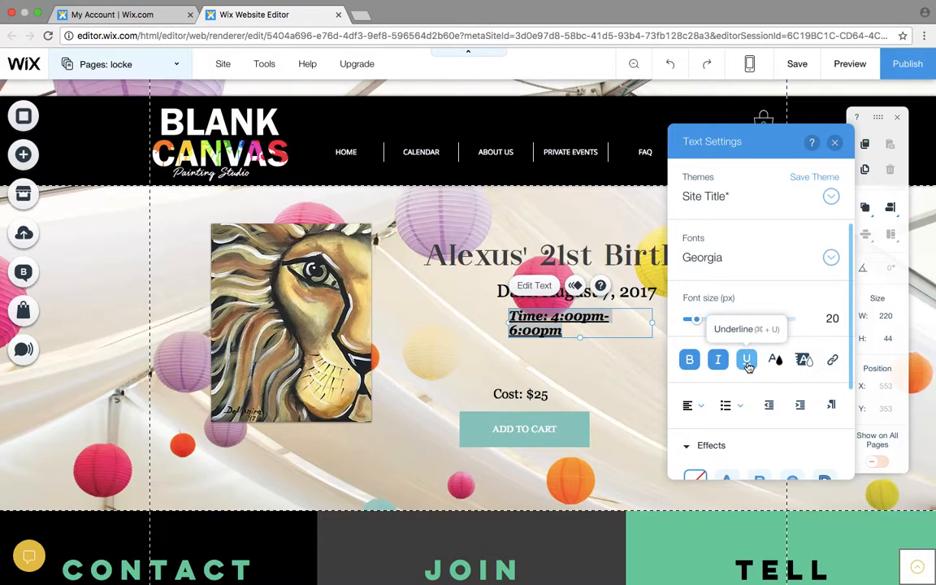
left_click(748, 366)
left_click(717, 359)
left_click(689, 359)
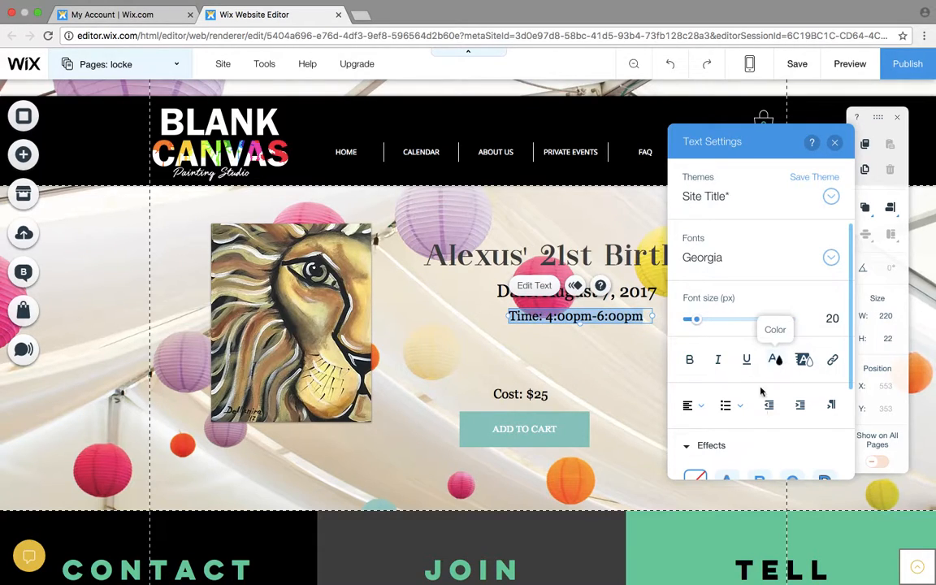
- Try text effect G on the time line, clear the effect and close the text settings
scroll(747, 447, "down", 4)
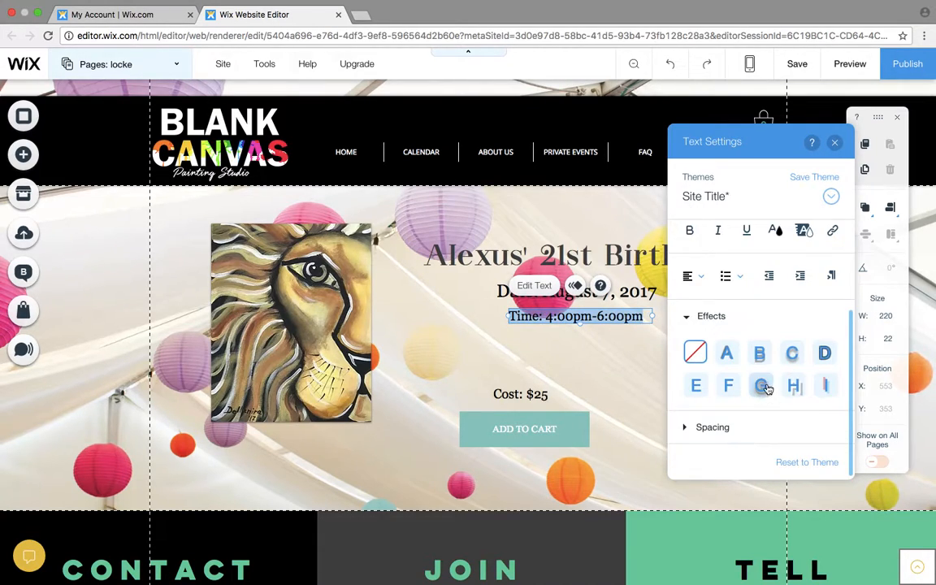
left_click(766, 387)
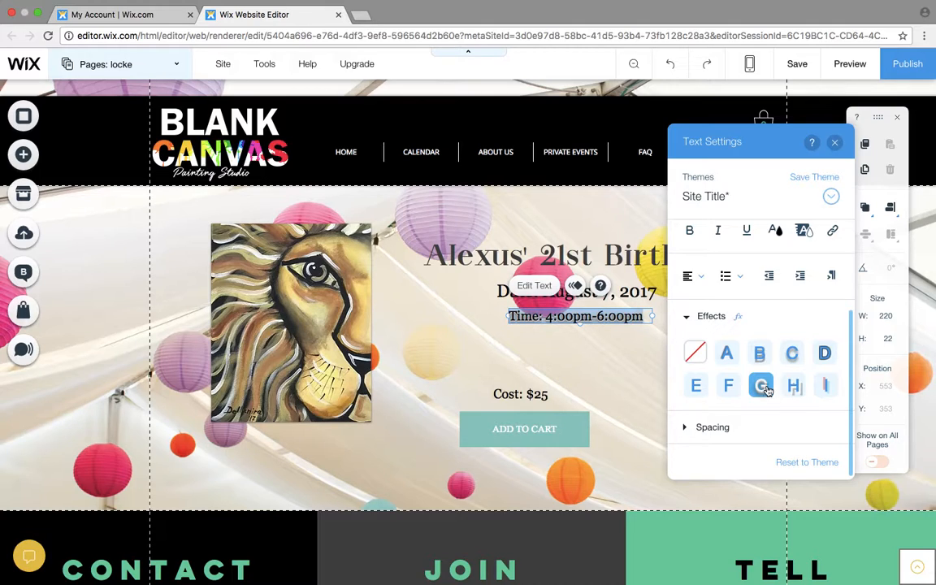
left_click(696, 351)
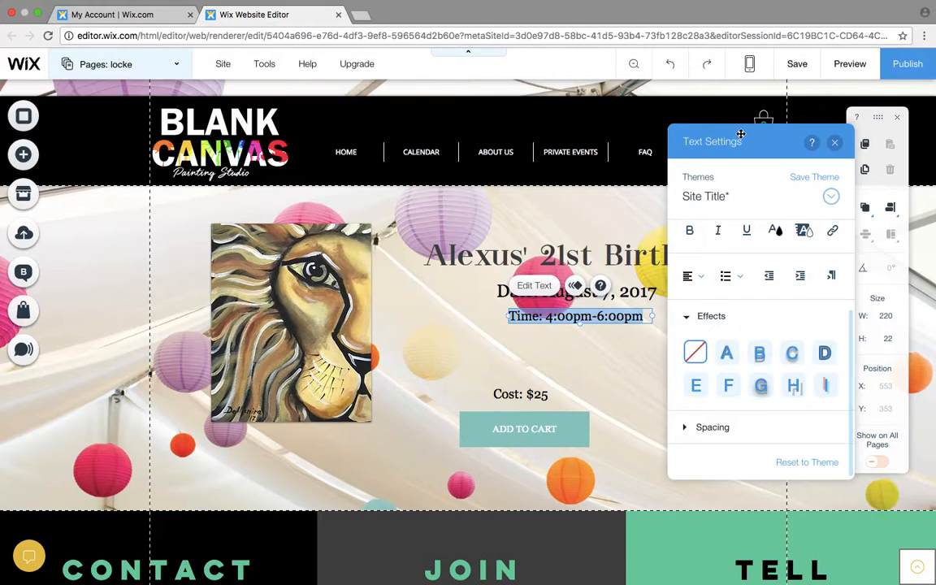
left_click(836, 142)
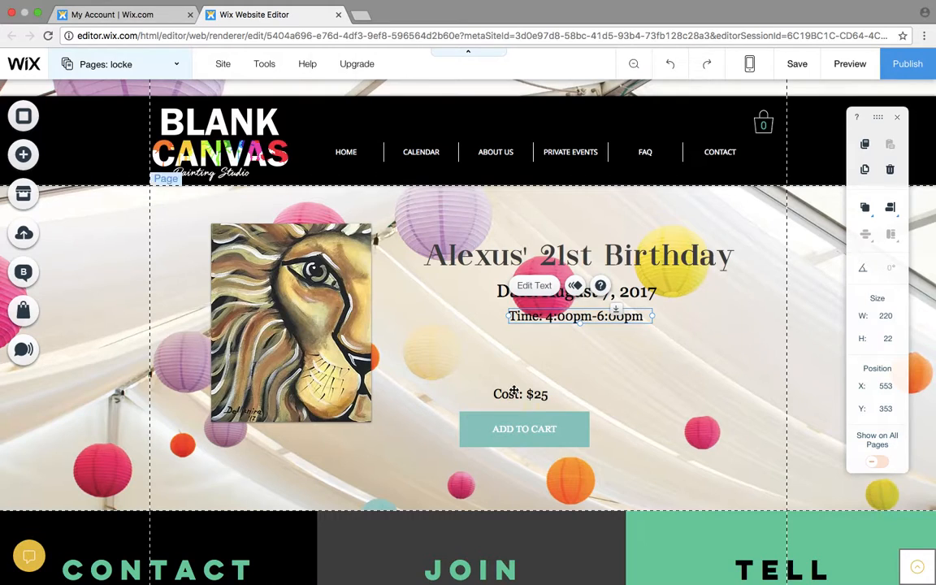
- Move the cost line beneath the time line, to about X 615, Y 391, and change the cost to $30
left_click_drag(532, 387, 577, 343)
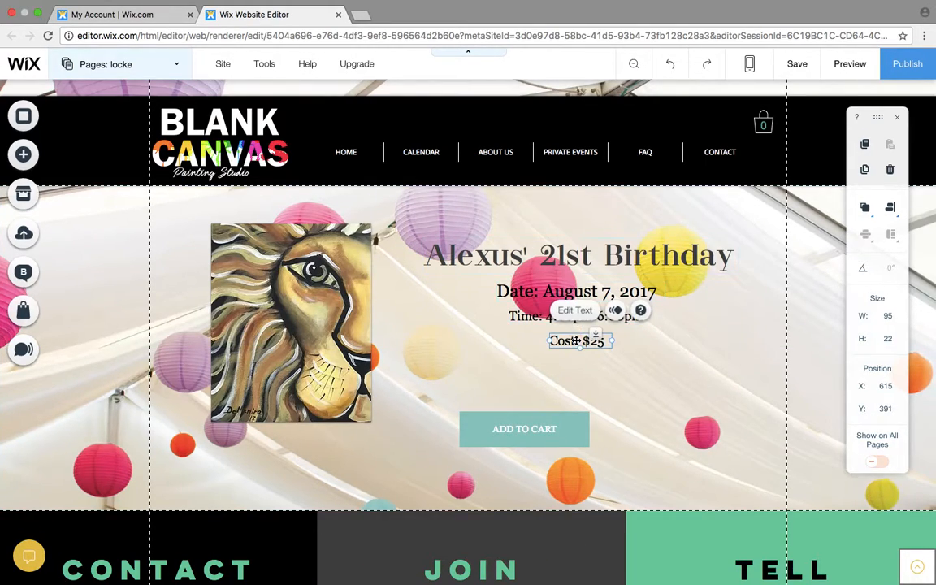
left_click(577, 310)
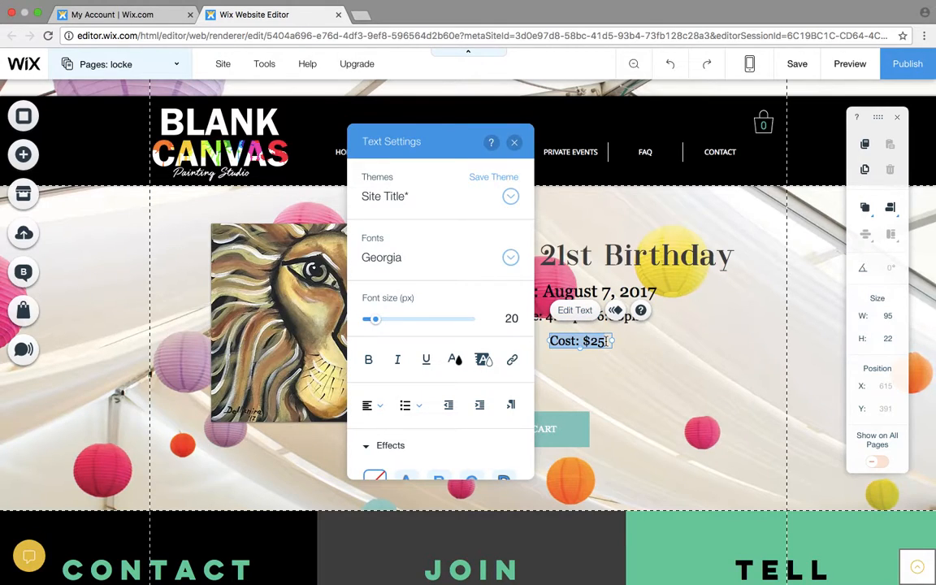
left_click(606, 341)
left_click_drag(606, 341, 590, 341)
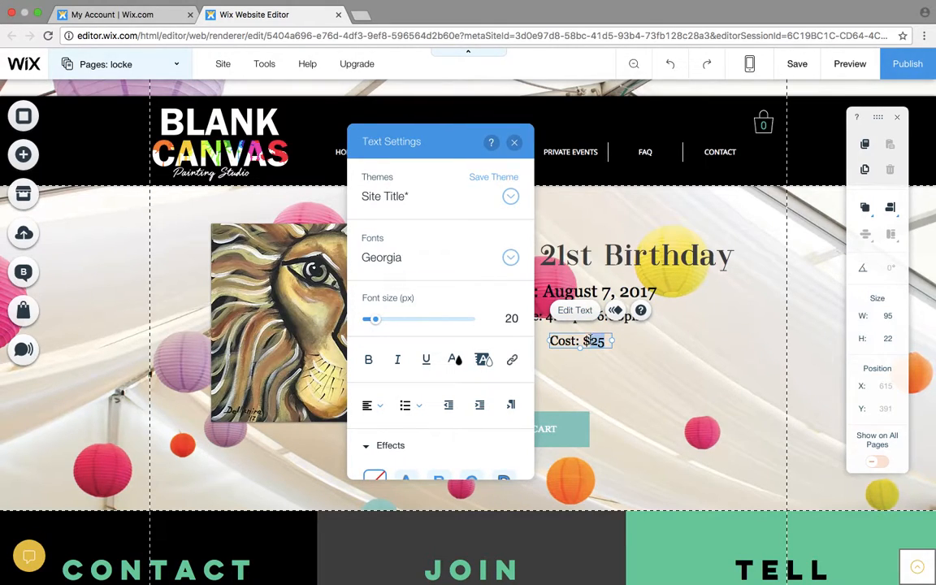
type("30")
key("Return")
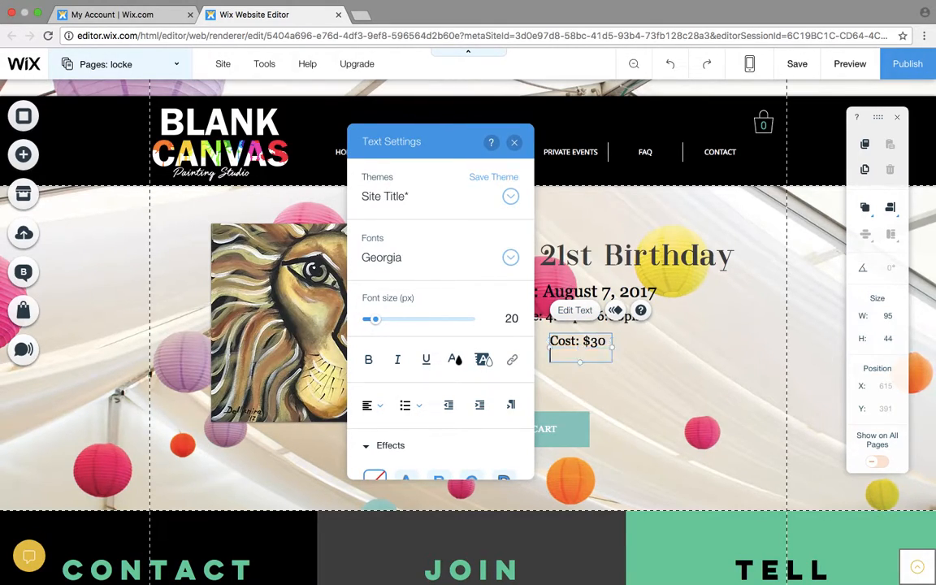
left_click(611, 388)
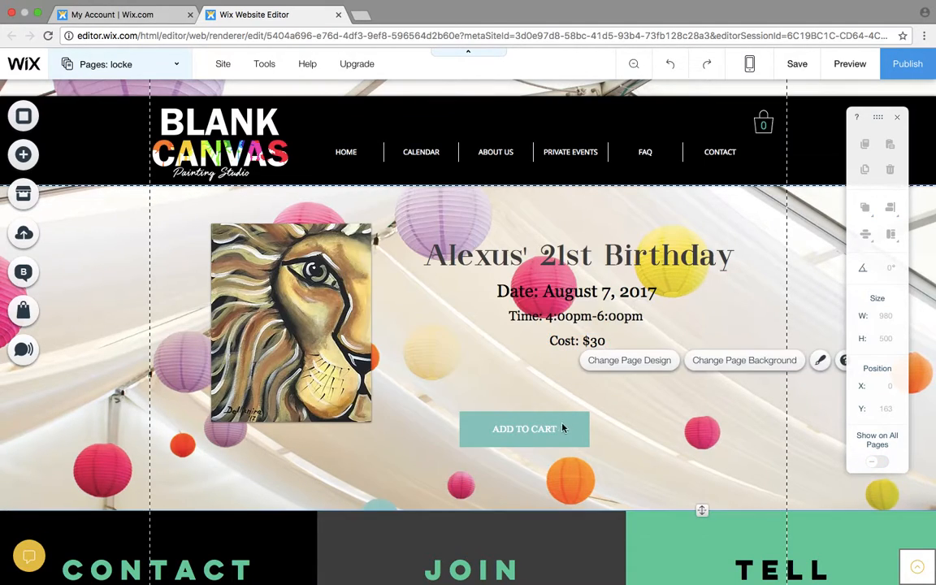
- Place the ADD TO CART button beneath the cost line, at about X 563, Y 429
left_click(564, 426)
left_click_drag(564, 426, 612, 377)
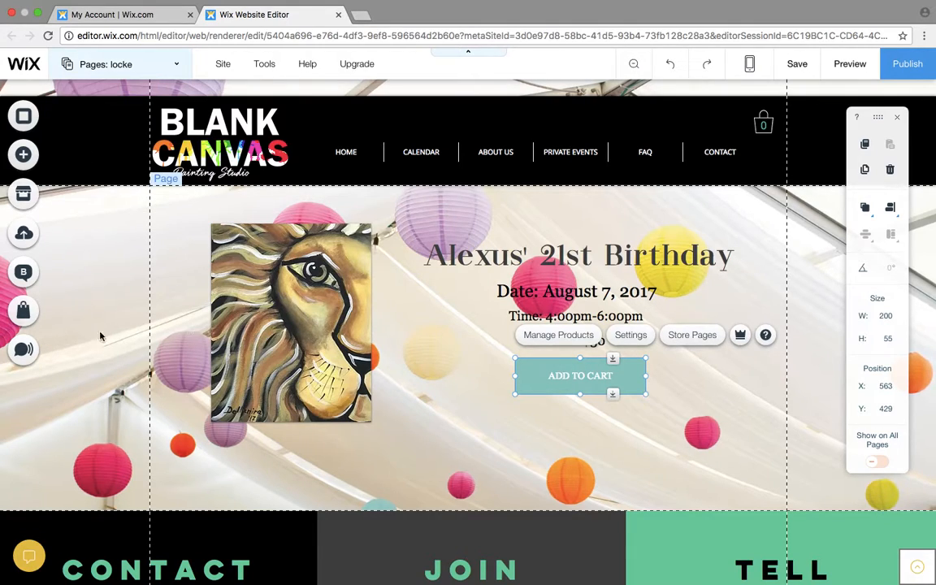
- Examine the store elements available for adding, down to the Add To Cart Button, and close the list
left_click(30, 317)
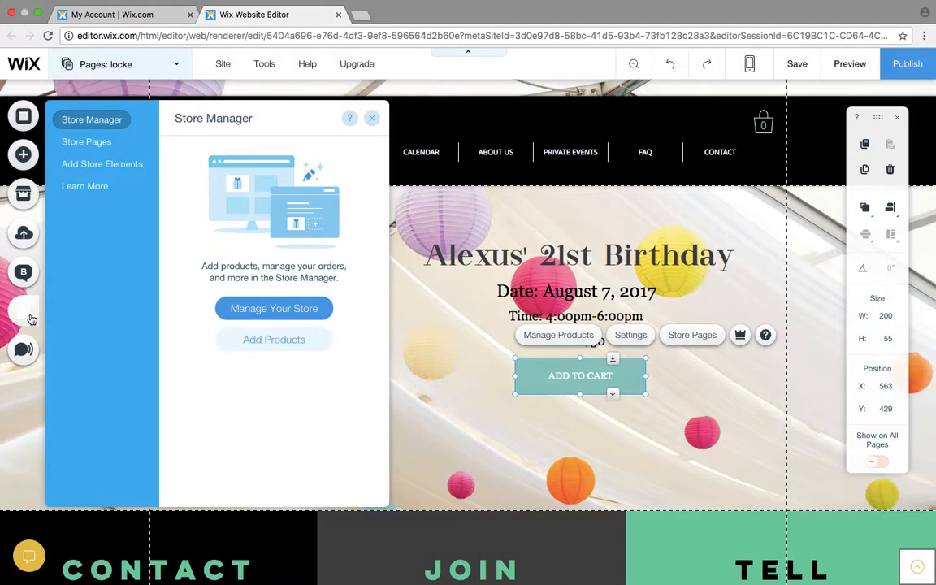
left_click(100, 163)
scroll(319, 355, "down", 5)
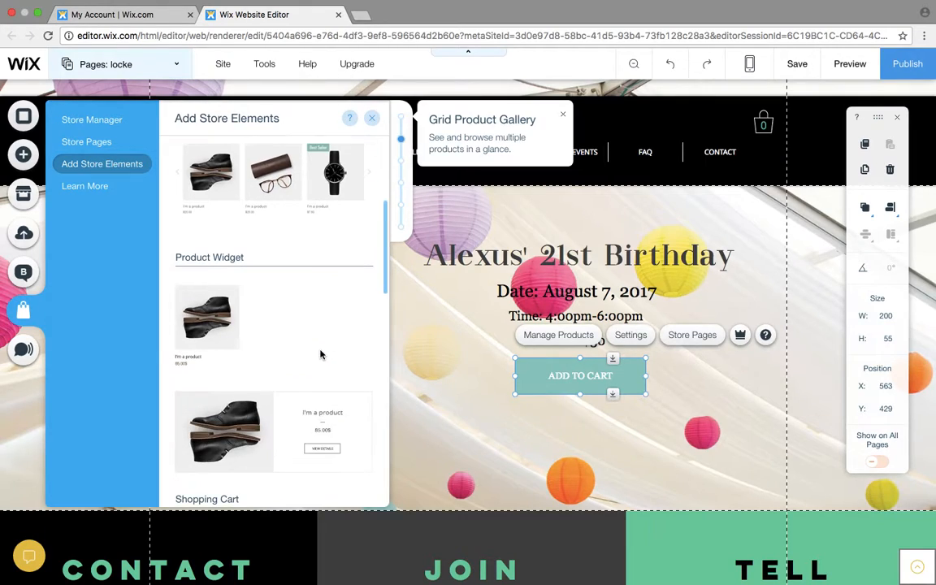
scroll(319, 355, "down", 2)
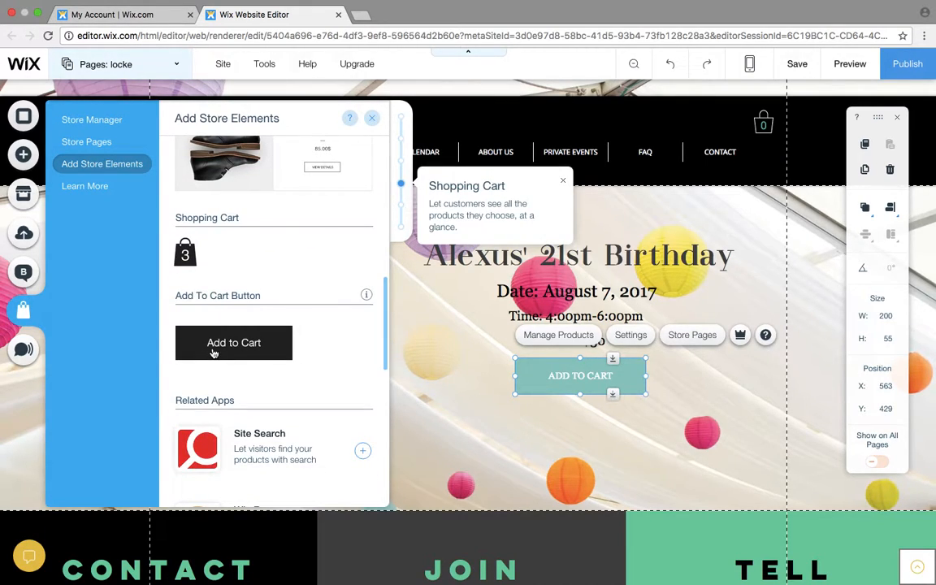
left_click_drag(213, 353, 268, 358)
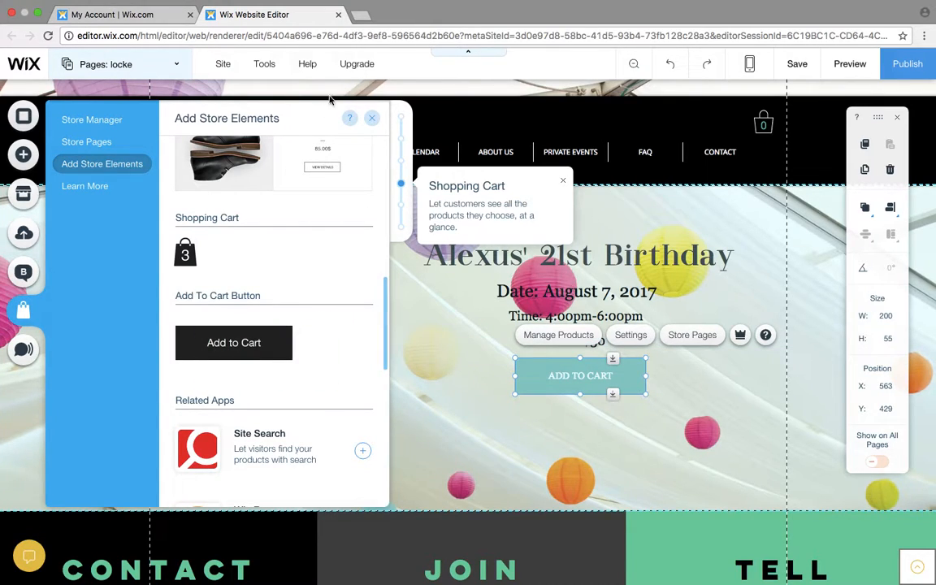
left_click(372, 119)
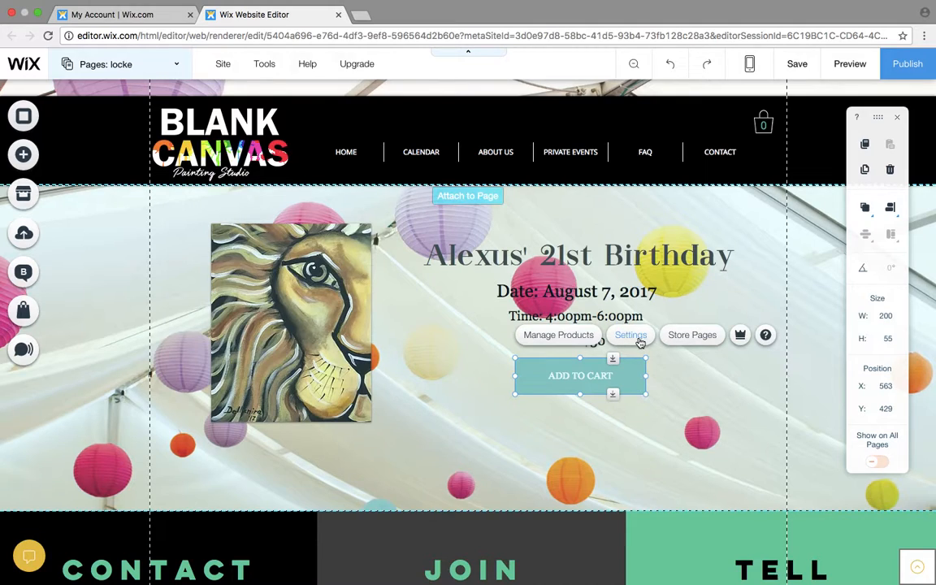
- Connect the page's ADD TO CART button to the Shoe Dazzle product
left_click(631, 335)
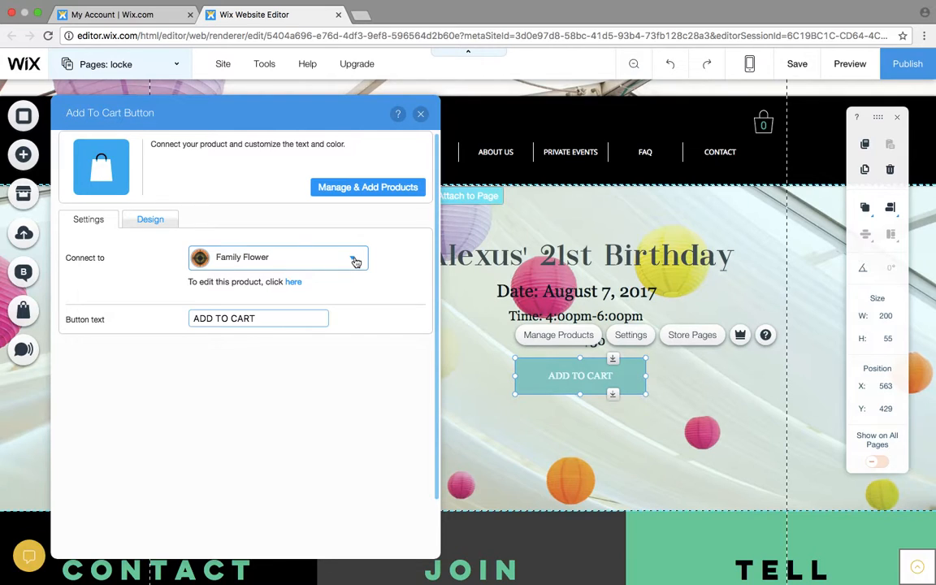
left_click(355, 261)
scroll(296, 395, "down", 3)
scroll(297, 397, "down", 6)
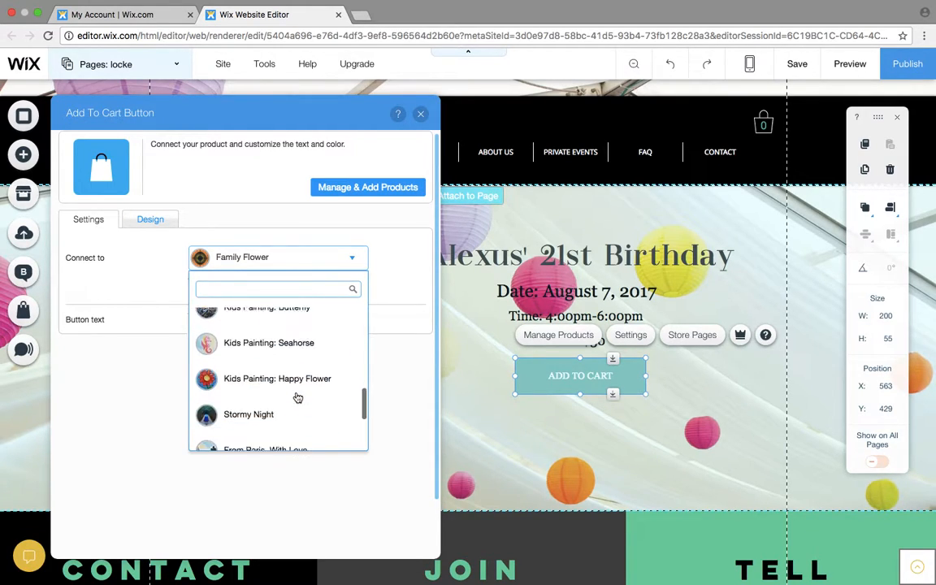
left_click(288, 339)
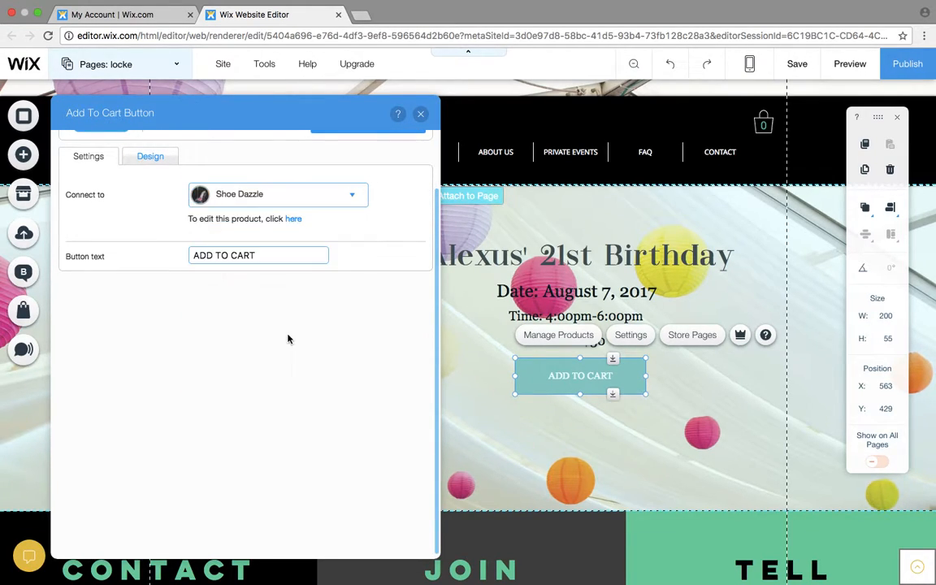
- Replace the cart button's text with "Join the Party!"
left_click(258, 255)
key("super+a")
key("BackSpace")
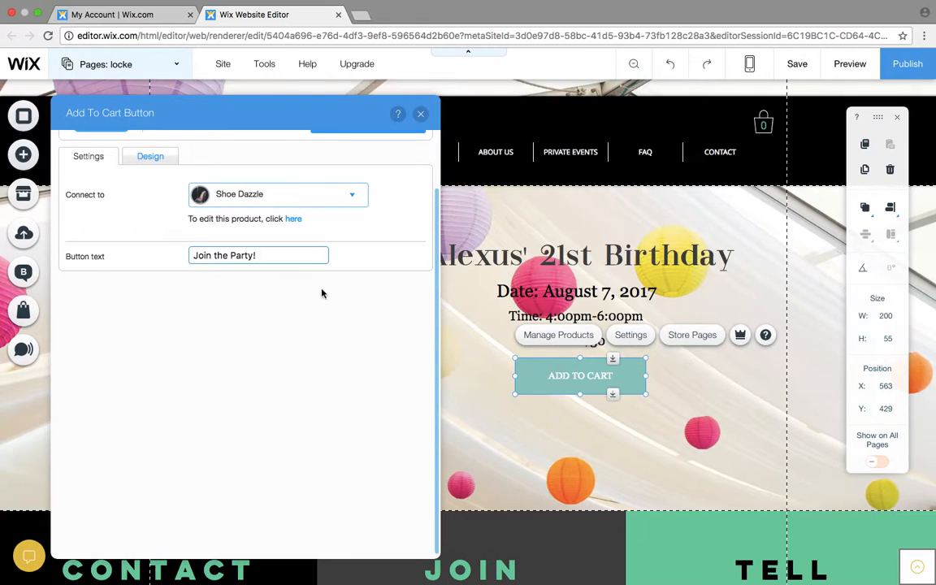
- Switch the "Join the Party!" button's text to a custom style and enlarge its font size to 25
left_click(145, 156)
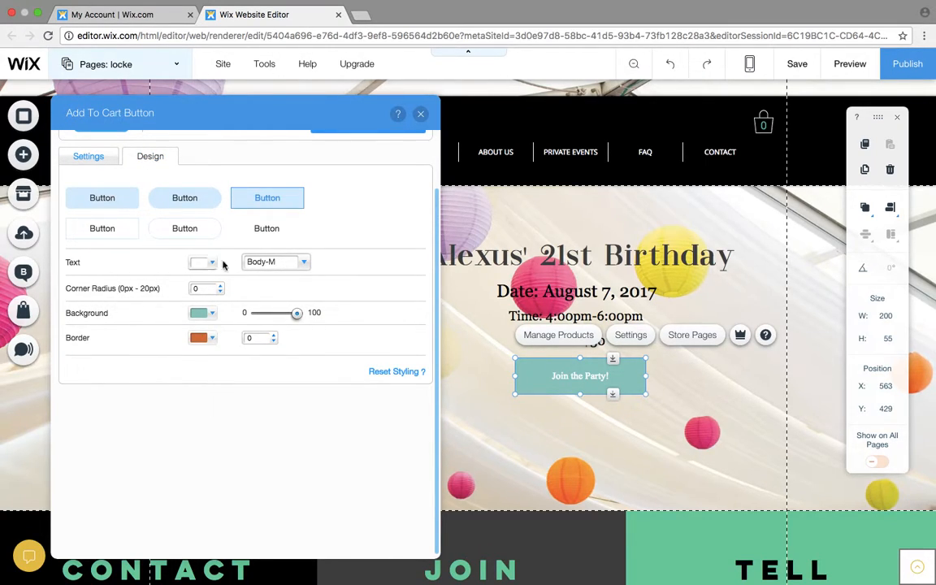
left_click(303, 262)
left_click(237, 192)
left_click(237, 192)
left_click(237, 192)
left_click(237, 192)
left_click(237, 192)
left_click(237, 192)
left_click(237, 191)
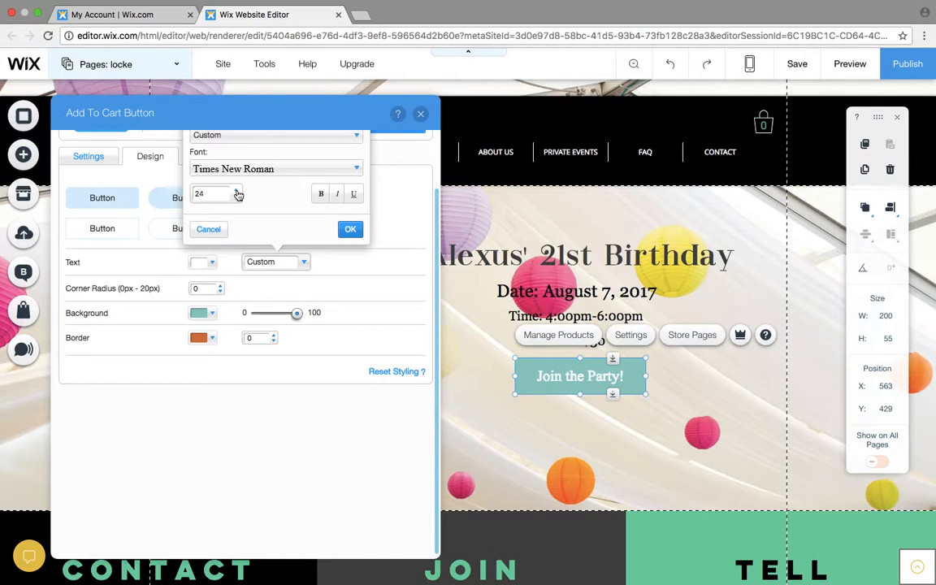
- Set the button text's font to Chelsea Market at size 24 and apply the custom text style
left_click(260, 169)
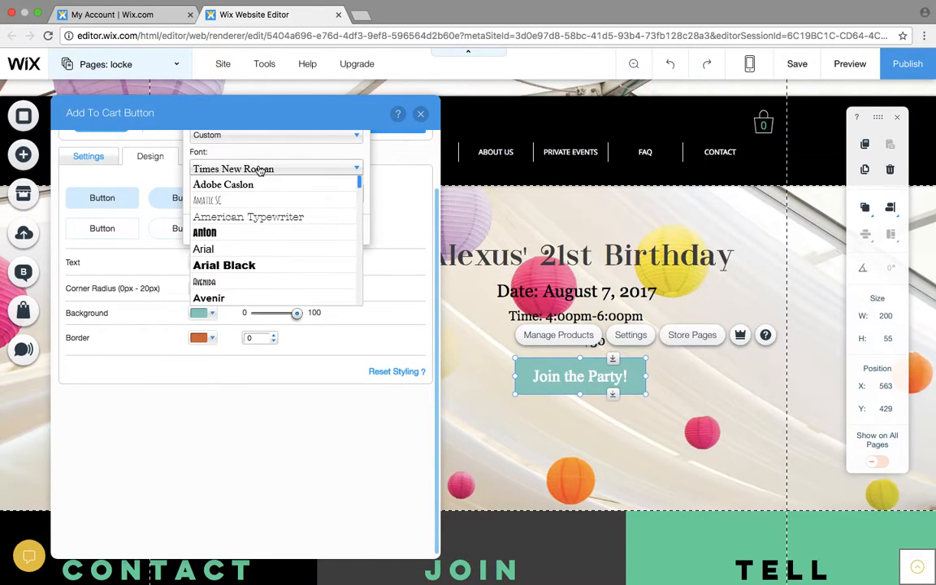
scroll(259, 211, "up", 2)
scroll(259, 211, "down", 3)
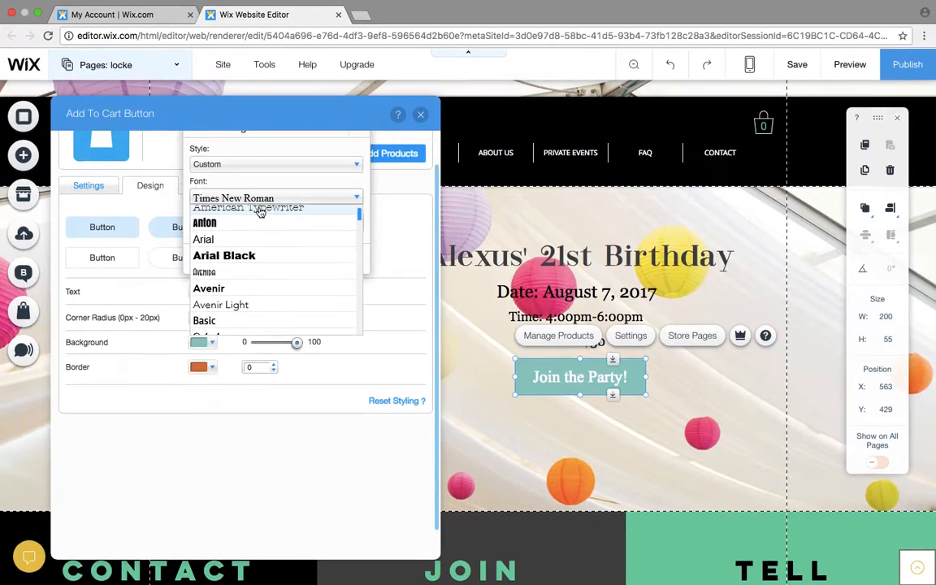
scroll(268, 275, "down", 5)
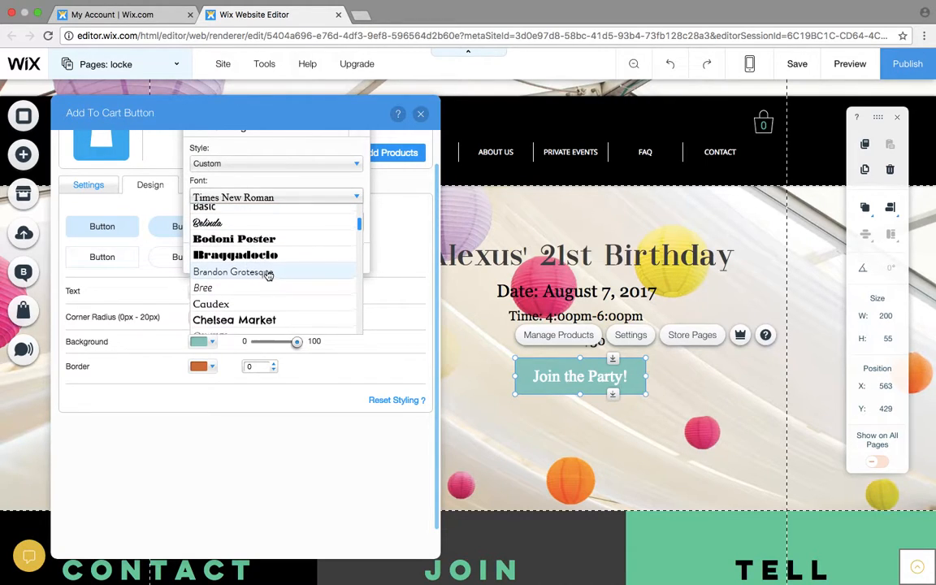
scroll(268, 276, "down", 2)
scroll(265, 271, "up", 2)
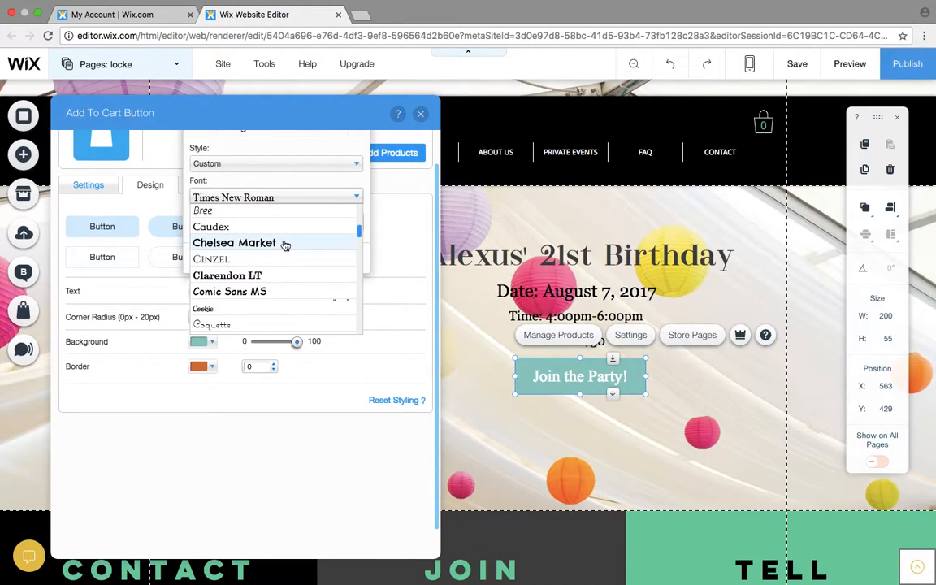
left_click(284, 242)
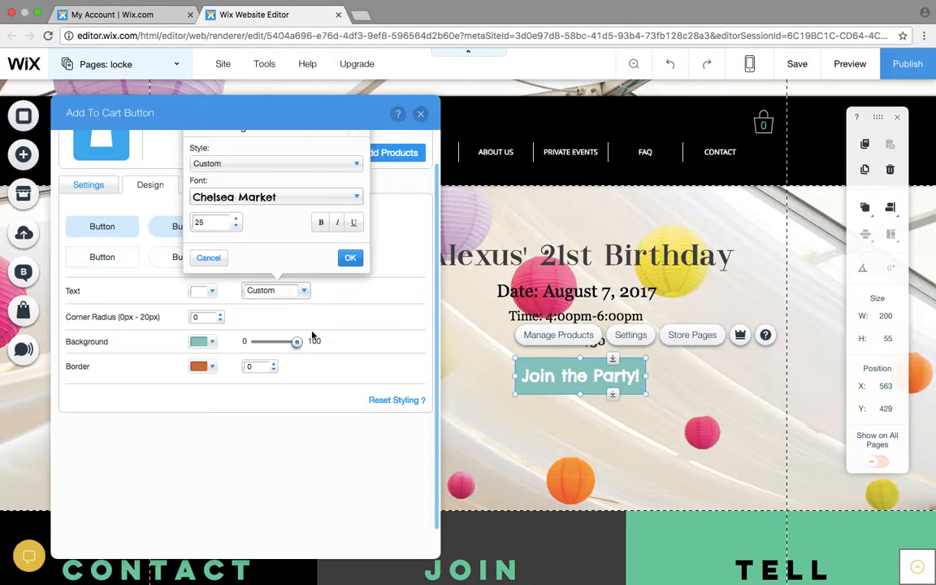
left_click(240, 231)
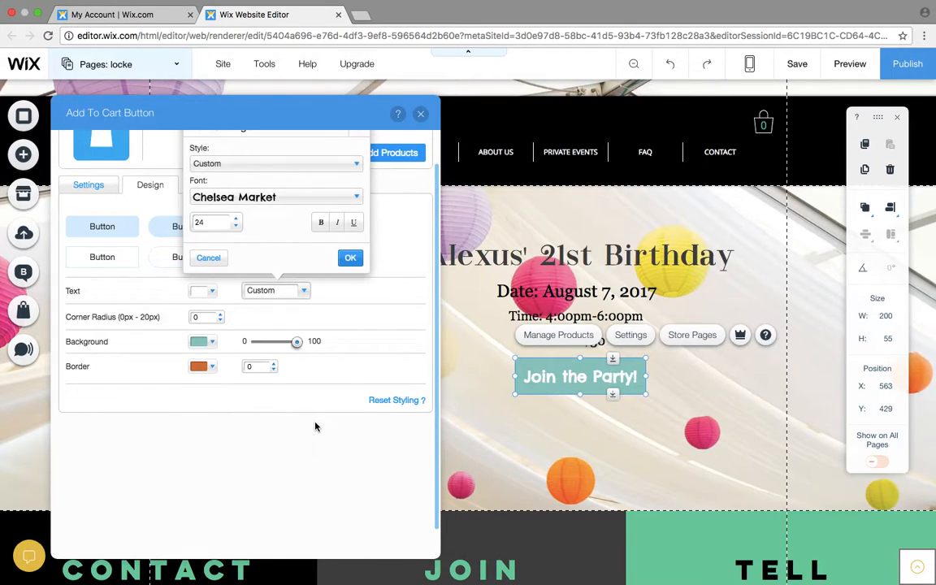
left_click(349, 259)
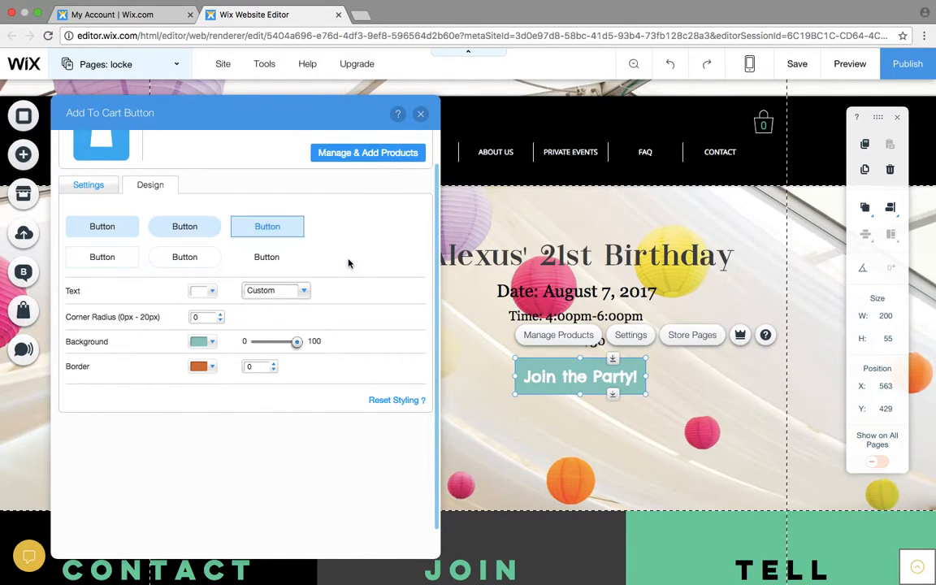
- Try the text-only, outlined and rounded styles on the cart button, ending on the filled style with square corners
left_click(268, 256)
left_click(193, 257)
left_click(198, 235)
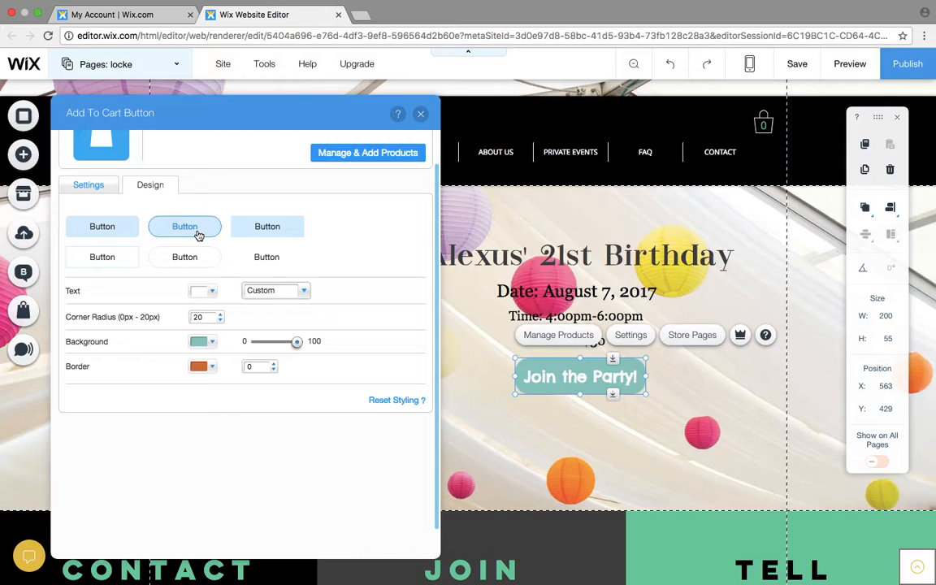
left_click(120, 264)
left_click(254, 233)
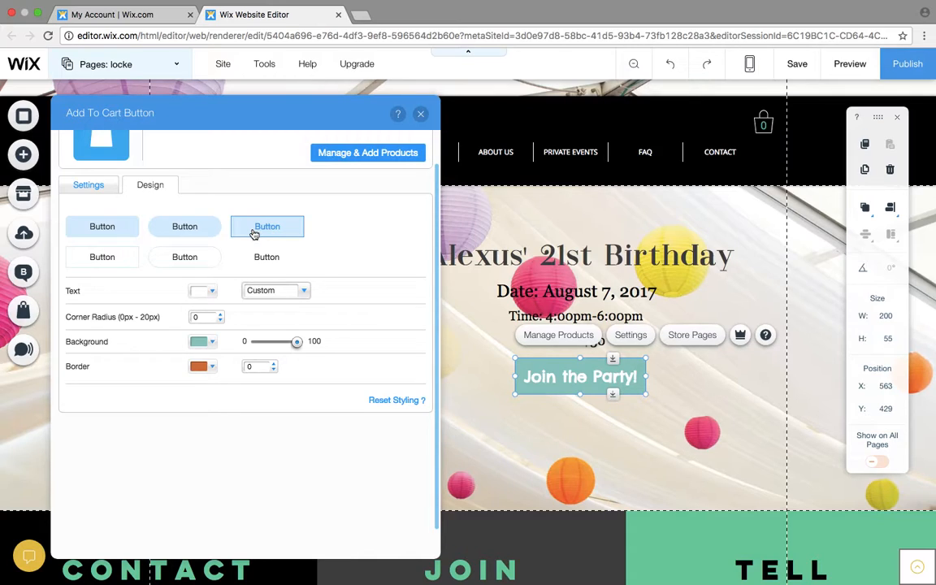
- Set the cart button's background to the medium blue site color and close its settings
left_click(210, 344)
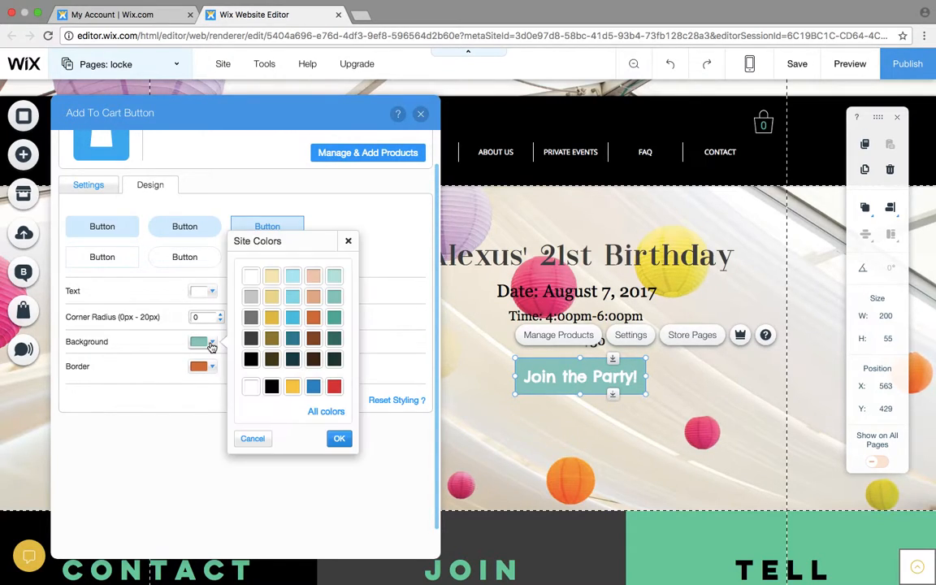
left_click(294, 319)
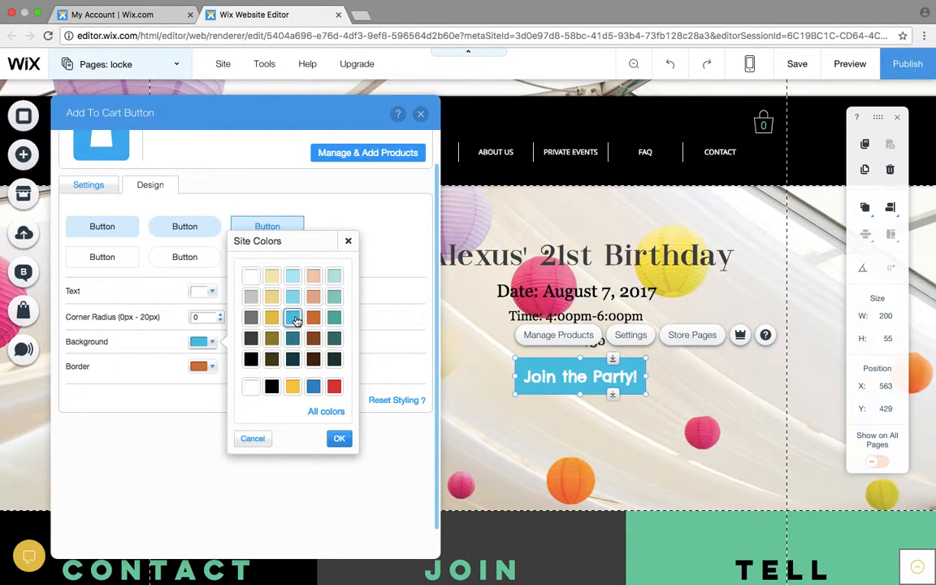
left_click(341, 441)
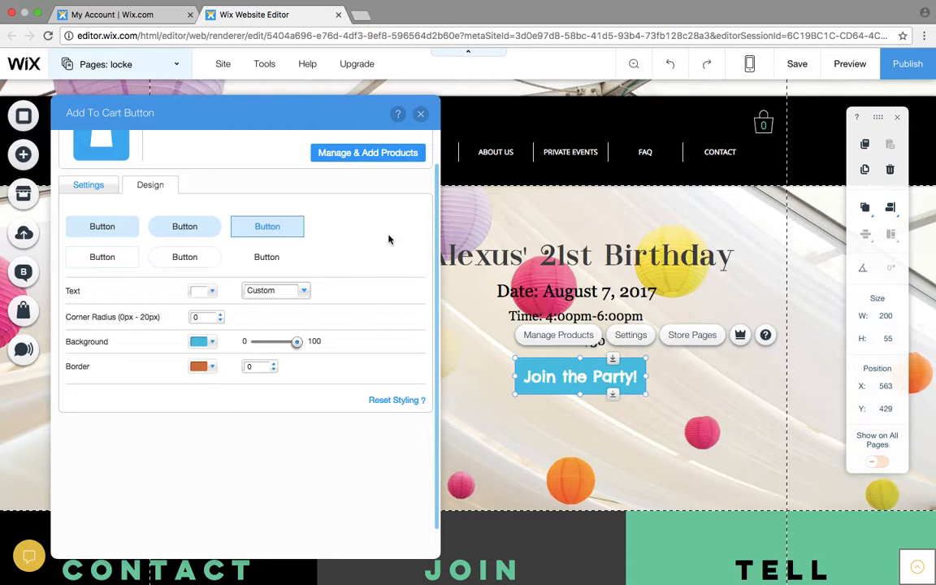
left_click(422, 116)
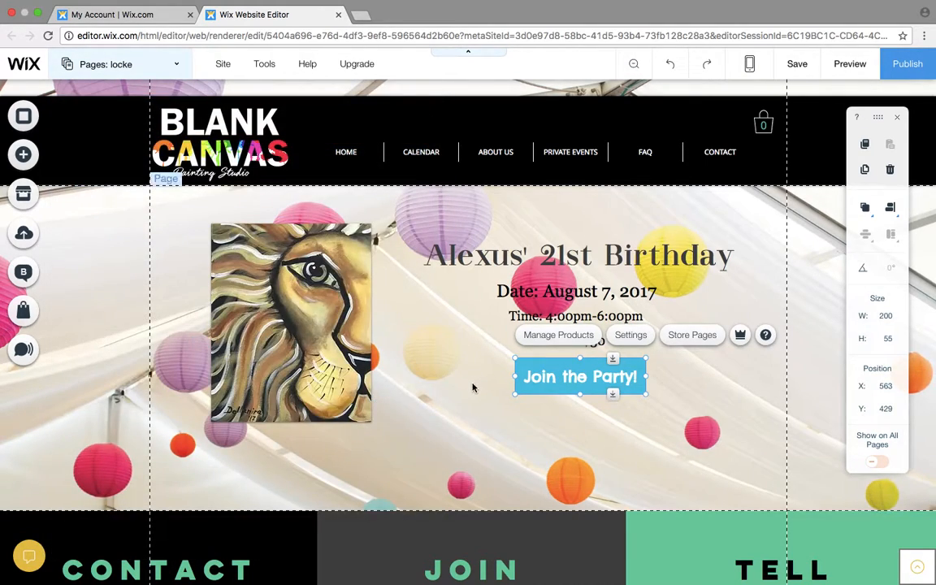
left_click(423, 342)
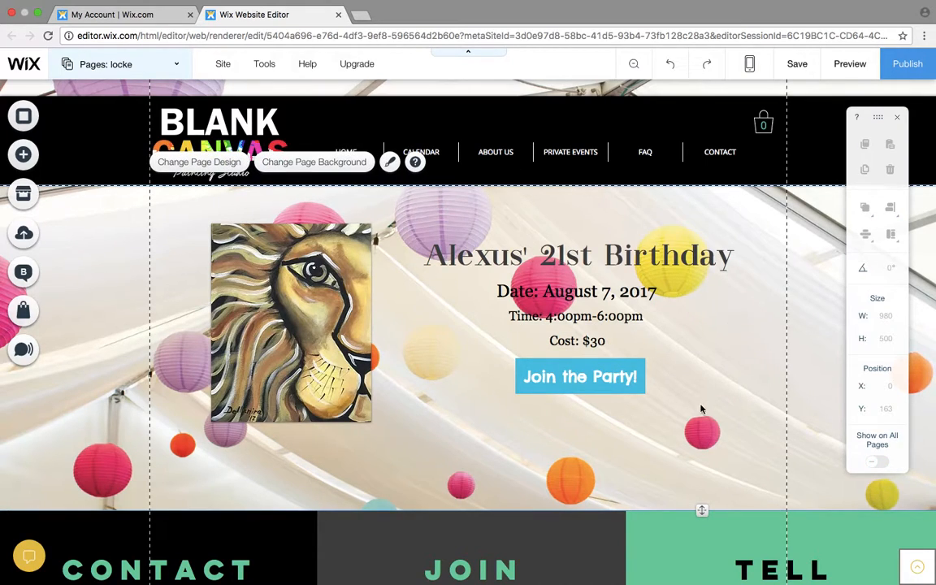
- Replace the lion painting on the page with the high-heel image IMG_2192.JPG from the site's media
left_click(328, 330)
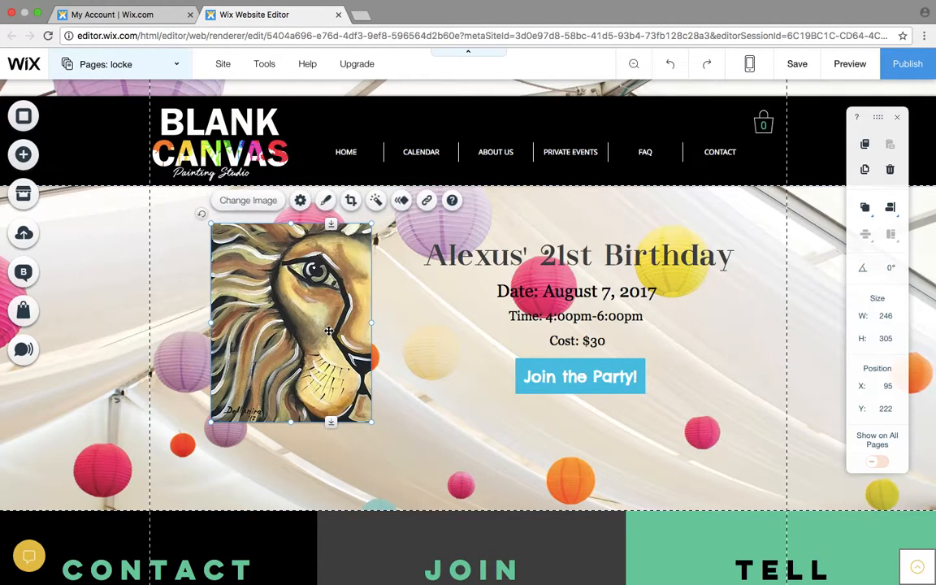
left_click(248, 201)
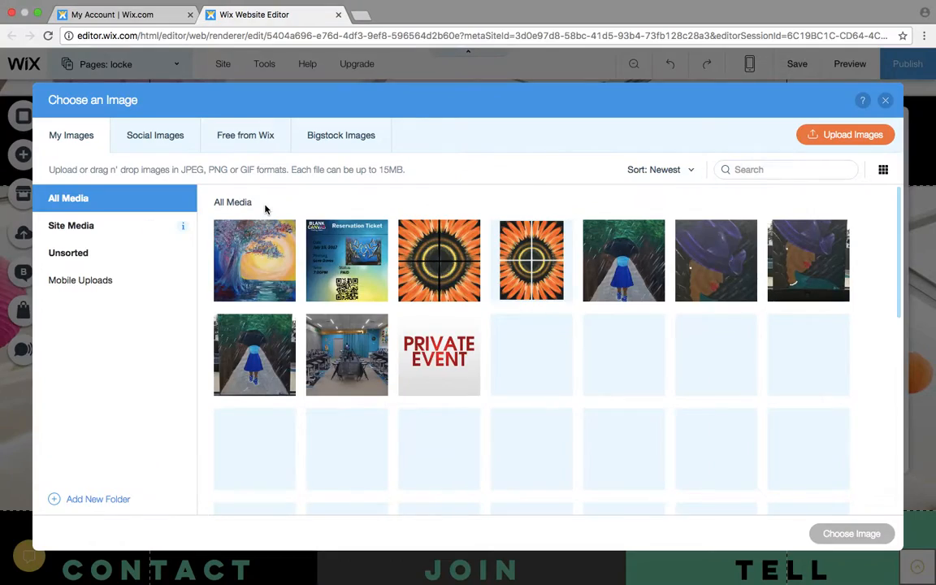
scroll(551, 379, "down", 5)
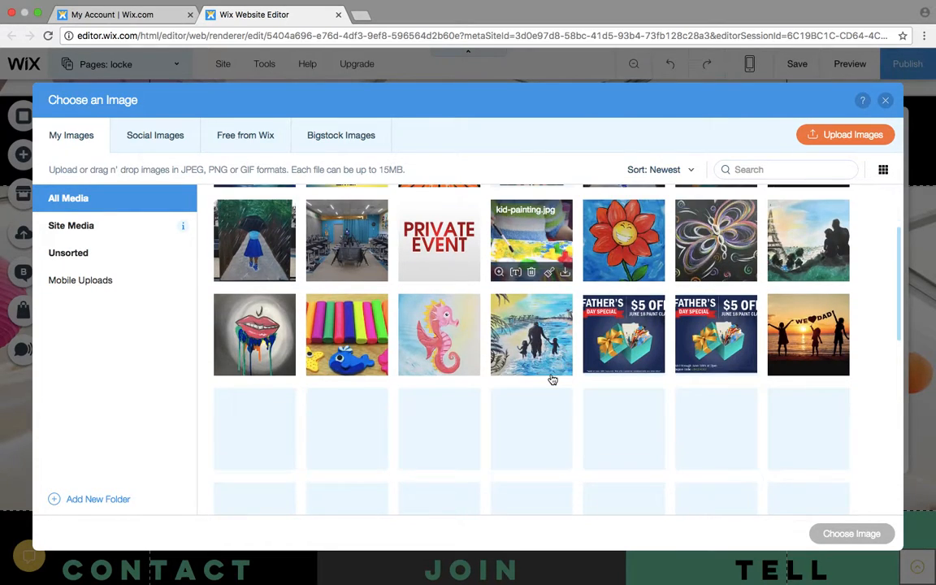
left_click(724, 403)
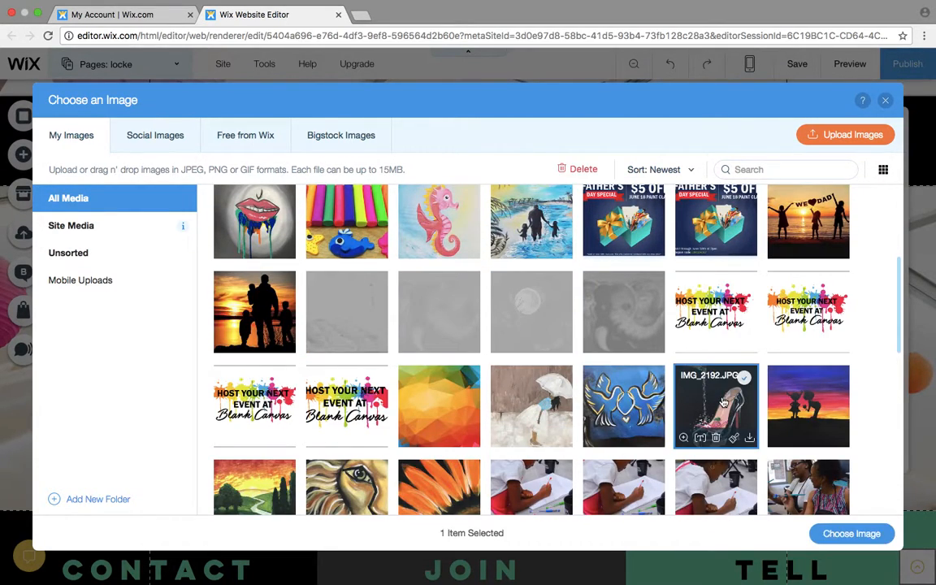
left_click(851, 533)
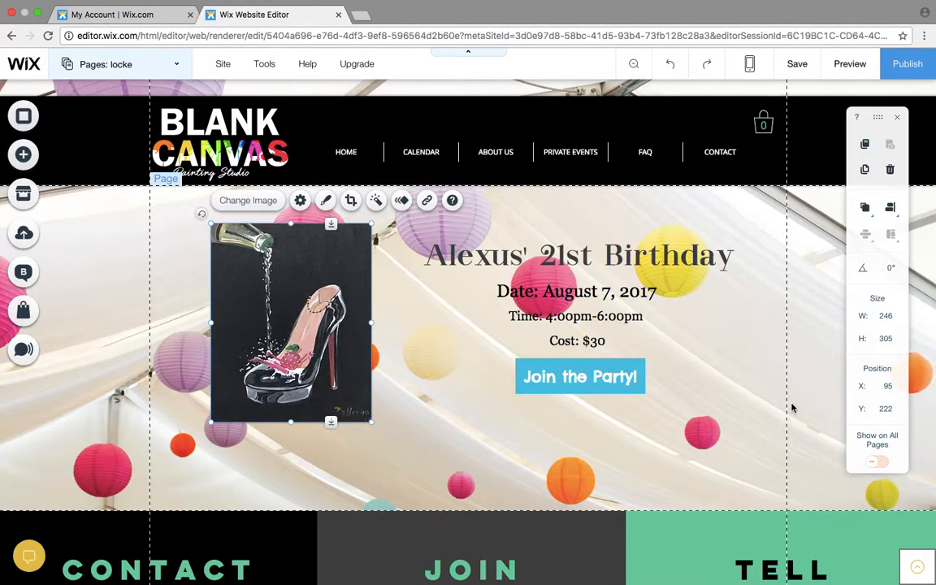
- Open the page background options and look through the selected preset backgrounds
left_click(762, 404)
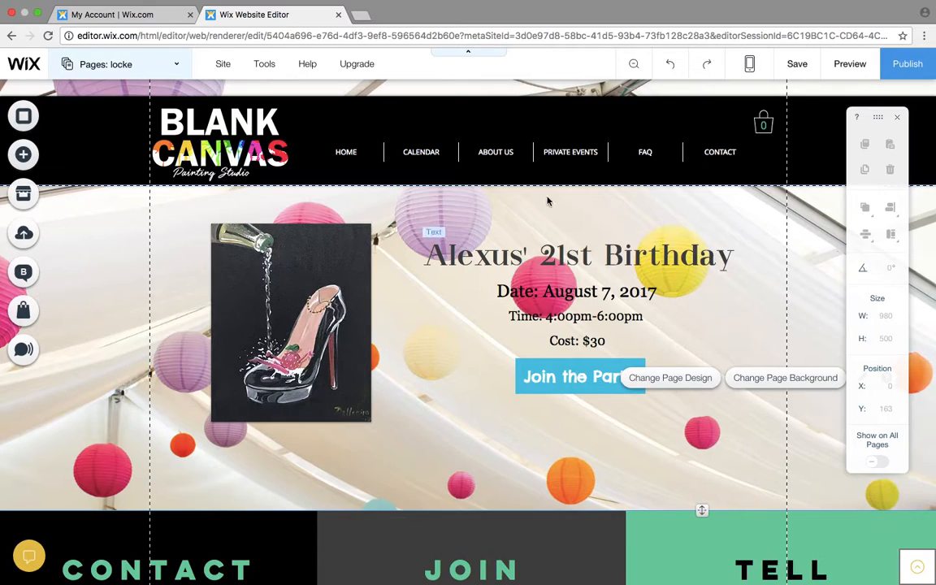
left_click(783, 377)
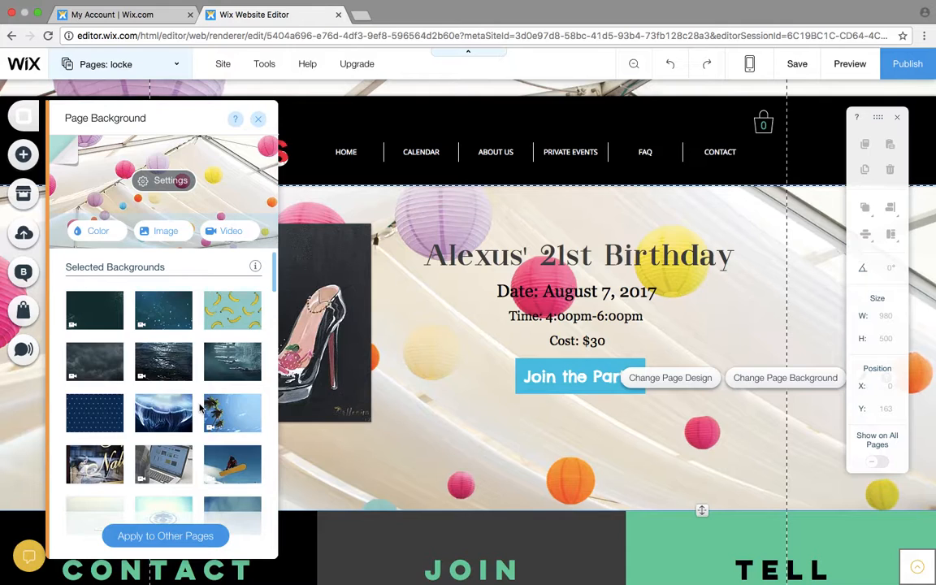
scroll(199, 408, "down", 15)
scroll(199, 408, "down", 15)
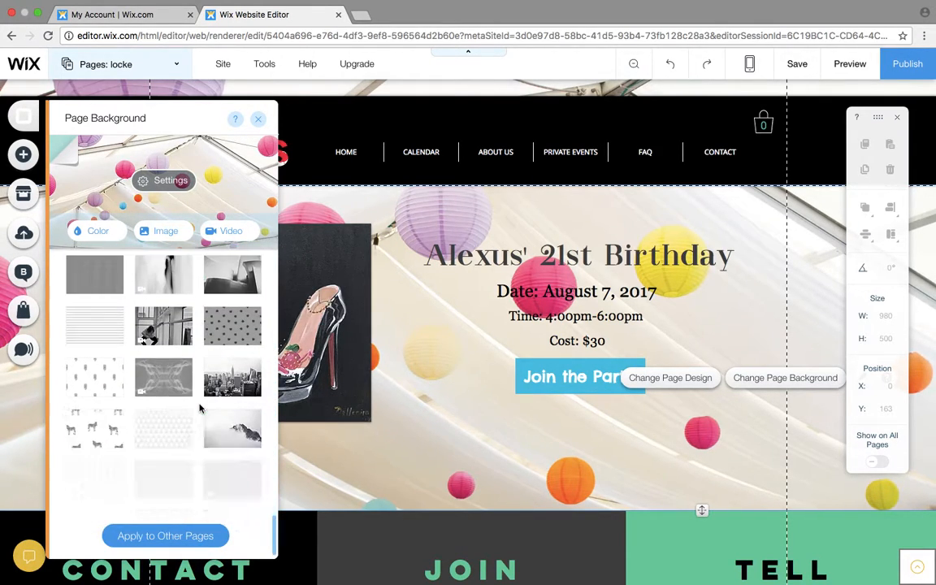
scroll(199, 407, "up", 15)
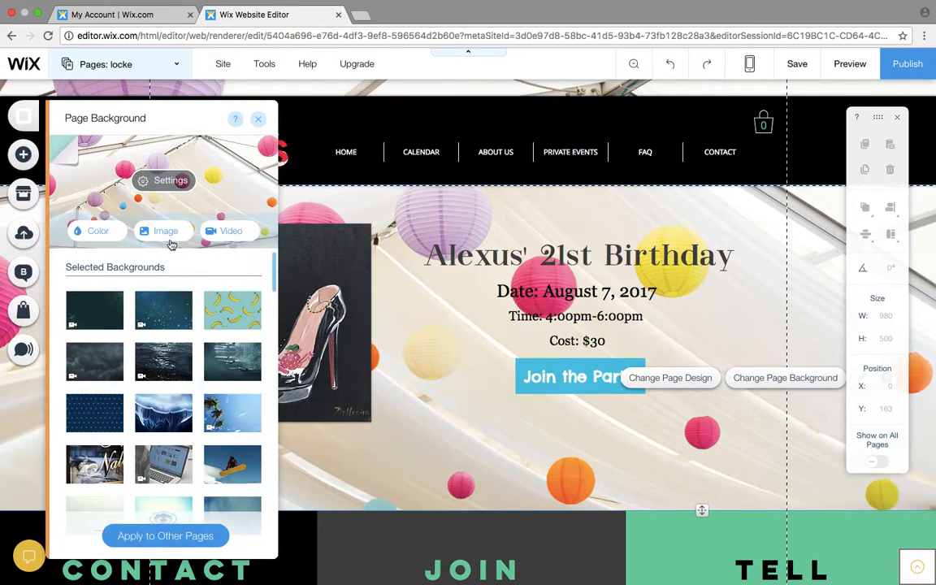
- Examine the background image choices in the site's own media and Wix's free categories from Wix Exclusives to Home & Garden, and close the chooser
left_click(165, 232)
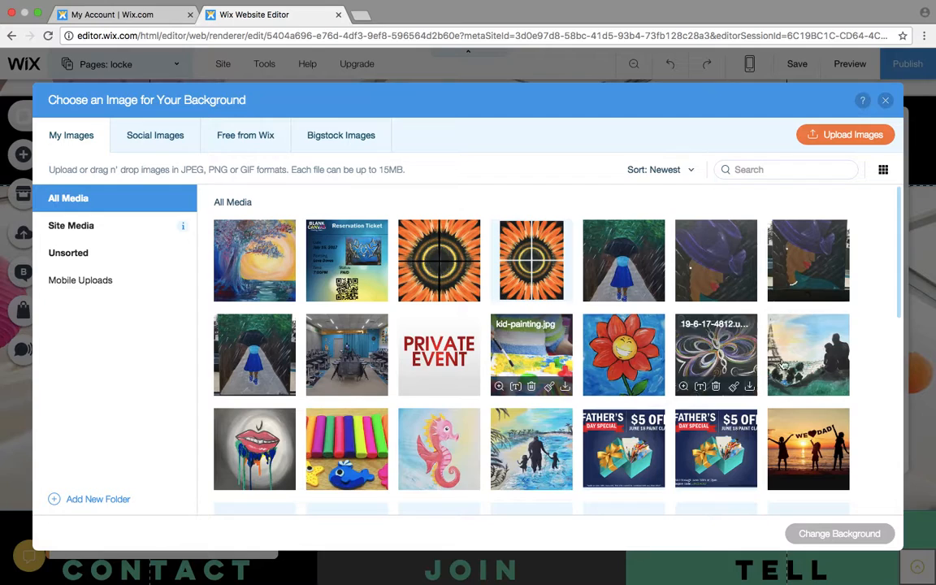
mouse_move(548, 305)
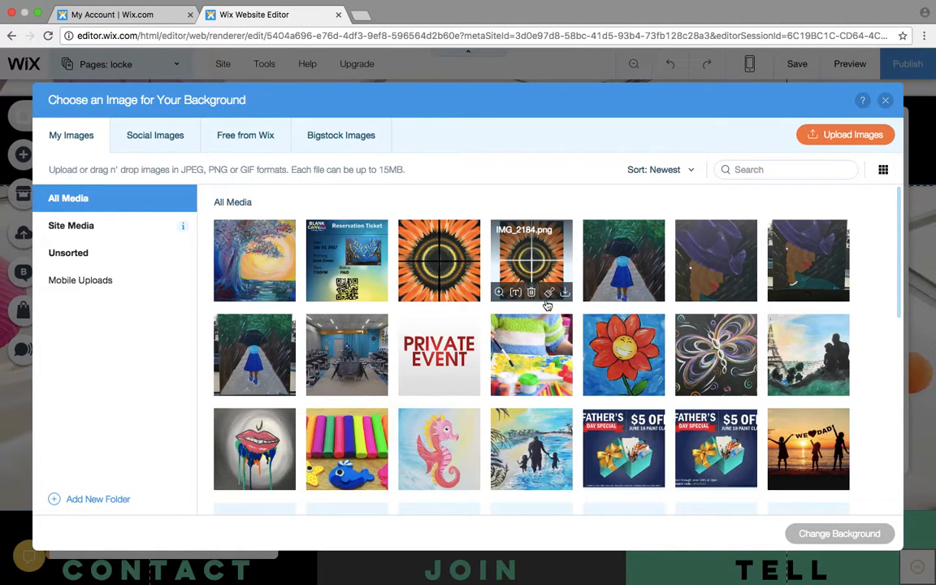
left_click(271, 139)
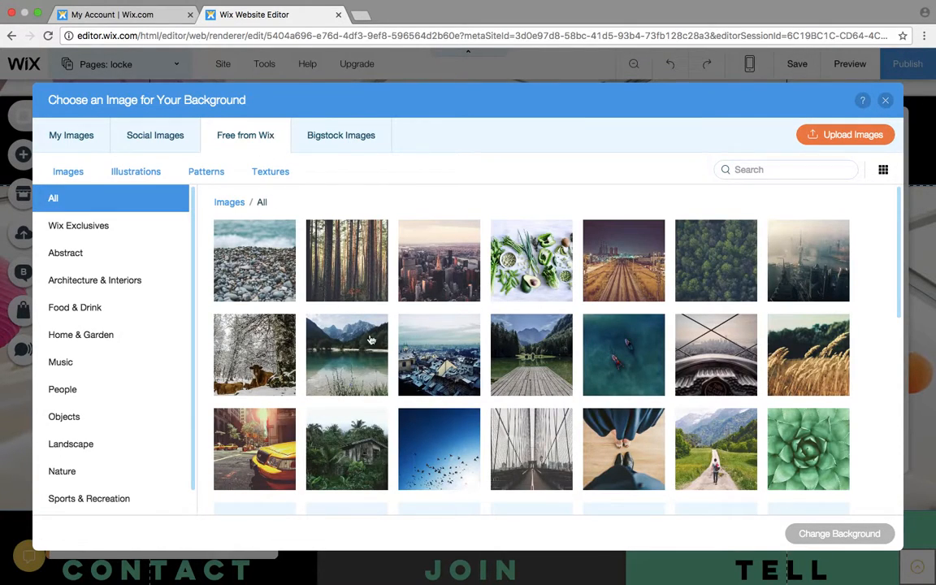
left_click(121, 226)
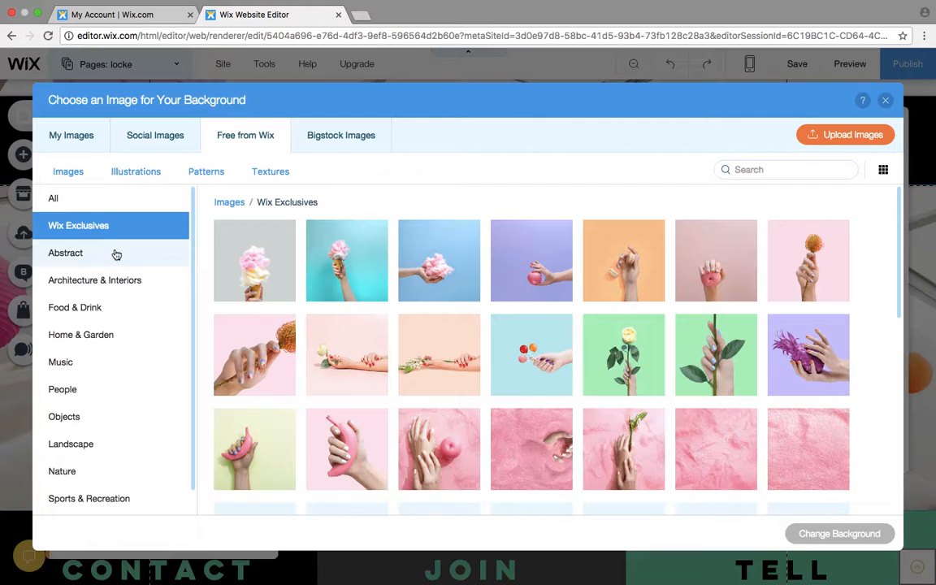
left_click(116, 254)
left_click(108, 291)
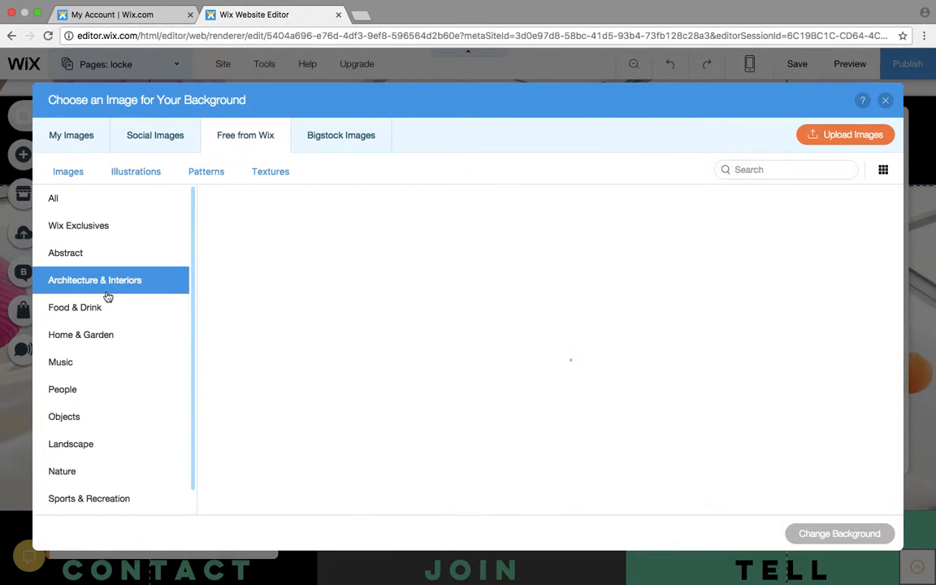
left_click(106, 310)
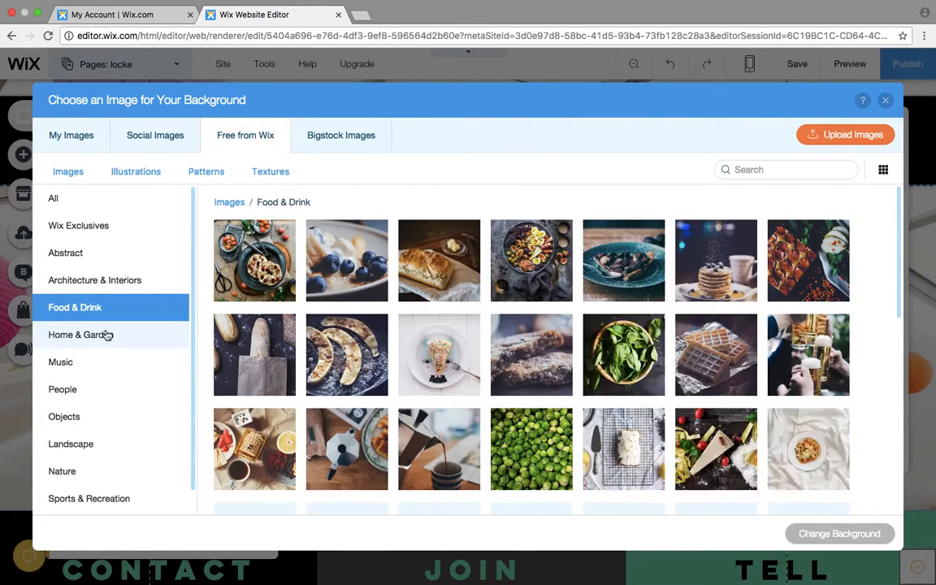
left_click(106, 335)
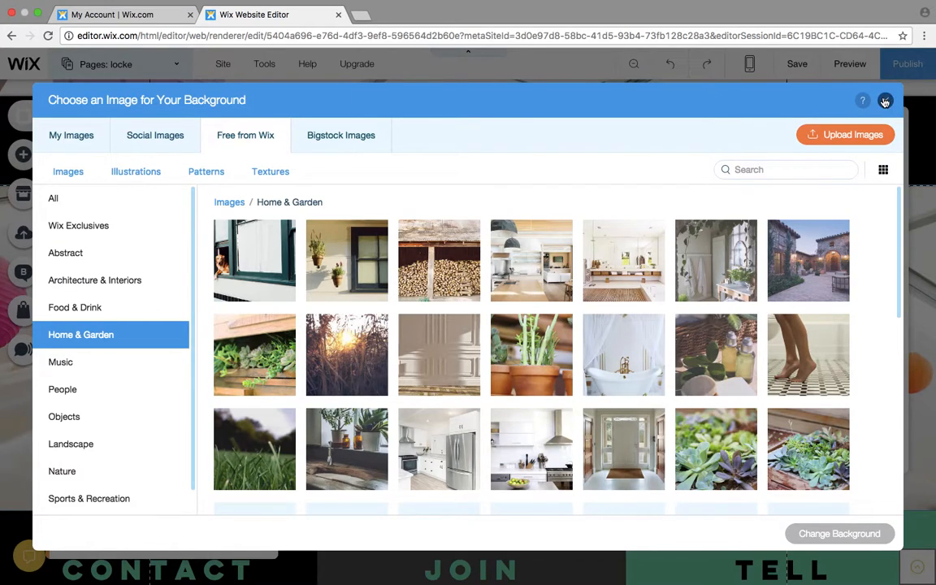
left_click(885, 101)
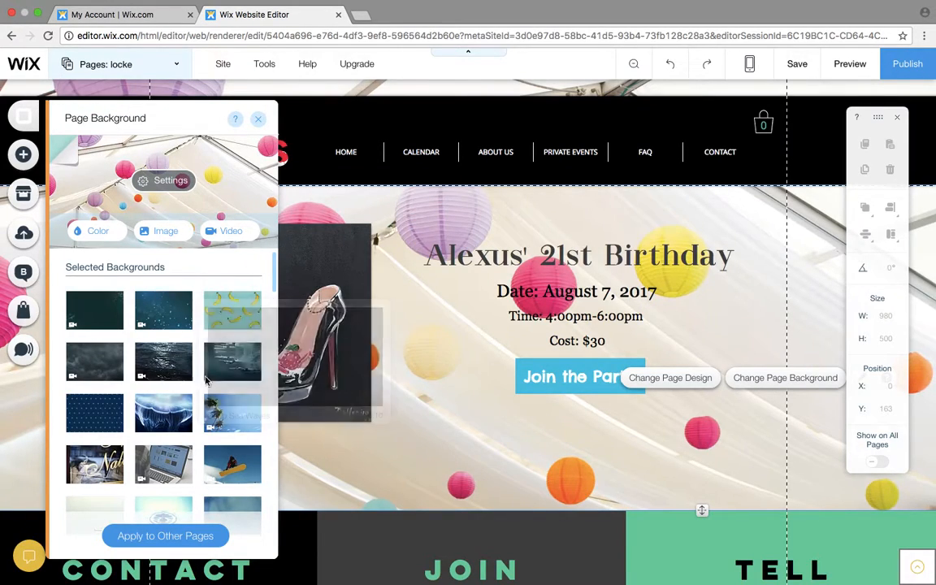
mouse_move(146, 382)
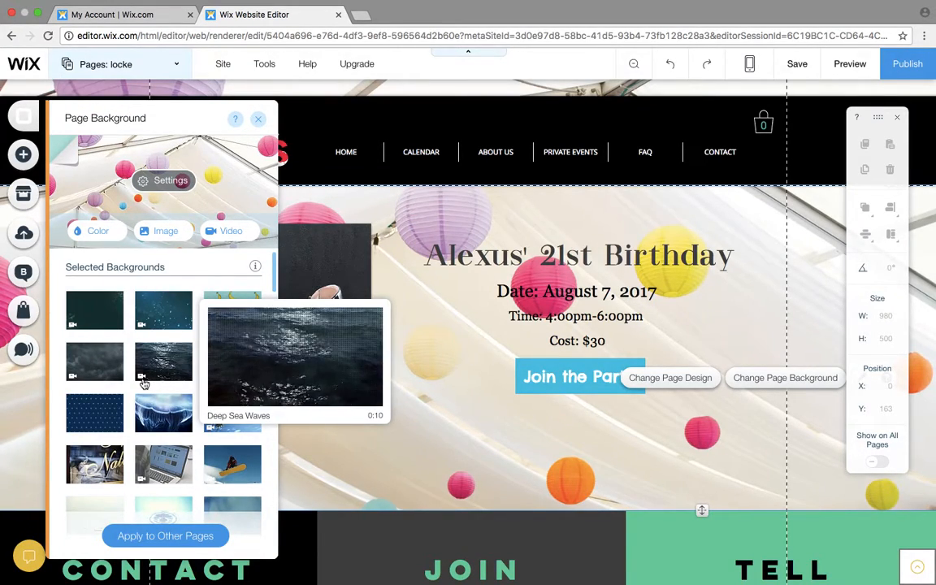
mouse_move(234, 350)
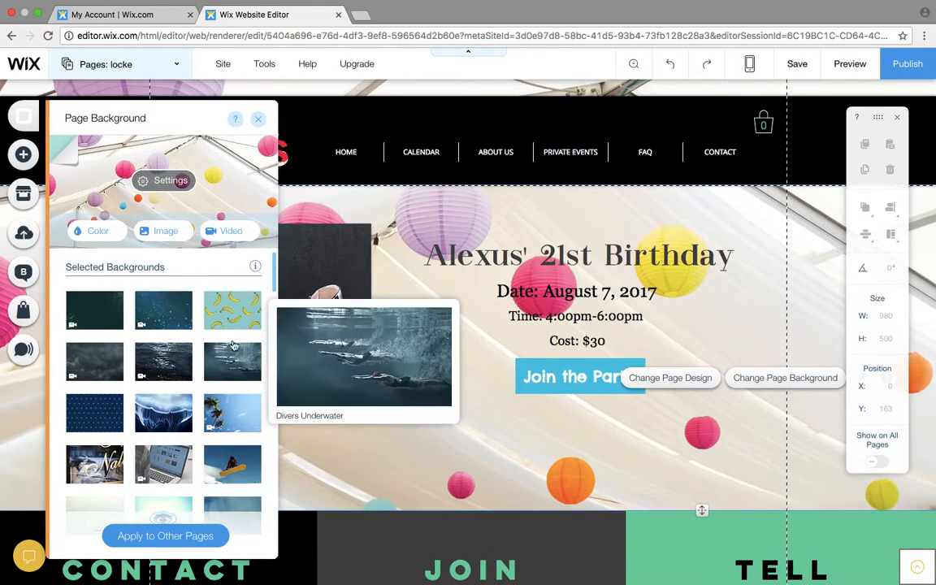
- Try the Floating Particles background, settle on the Light Spots video as the page background, and close the background options
mouse_move(163, 328)
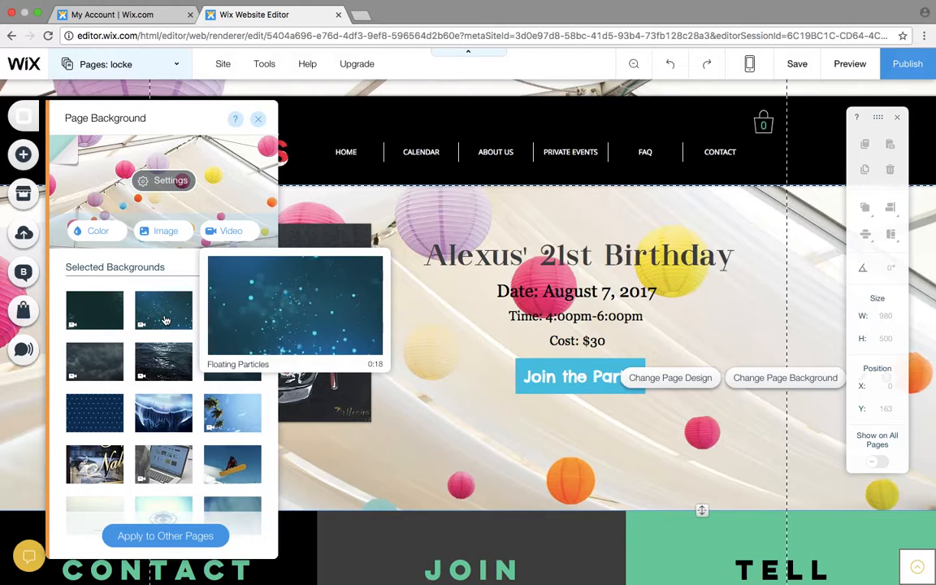
left_click(165, 321)
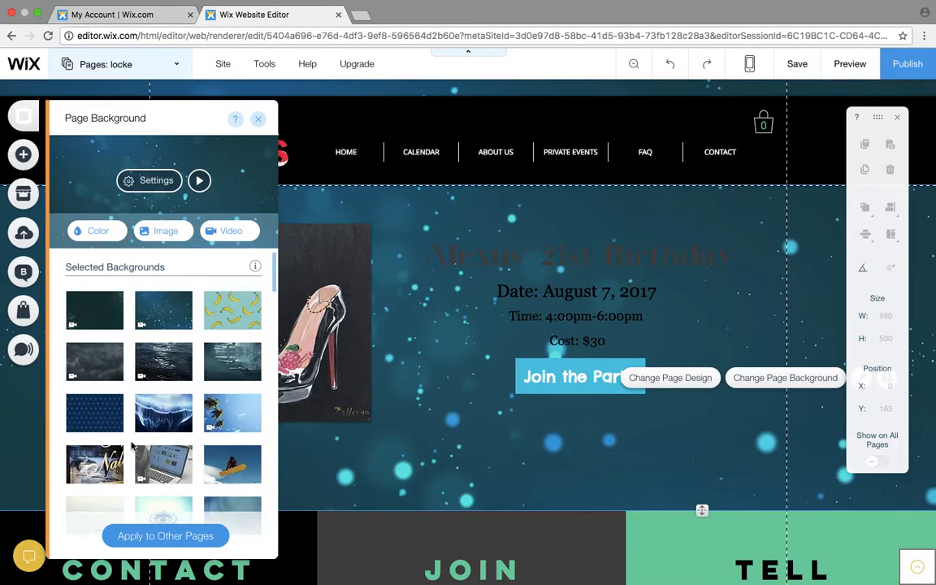
scroll(134, 443, "down", 10)
scroll(134, 444, "down", 10)
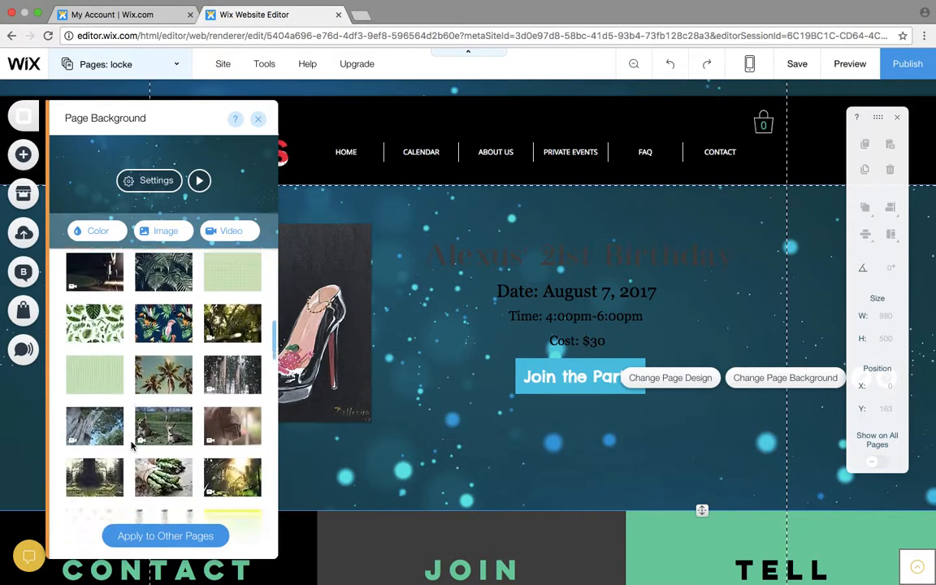
mouse_move(240, 418)
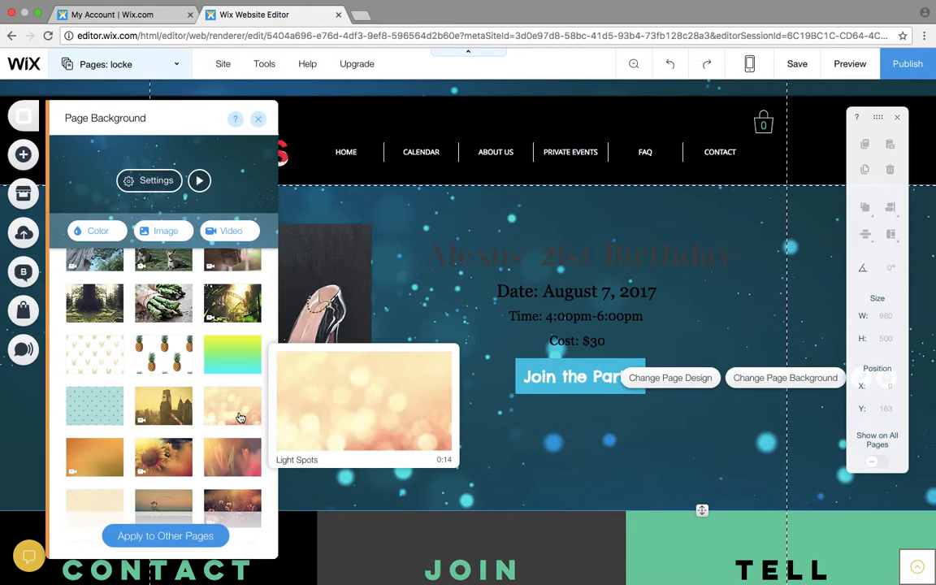
left_click(240, 418)
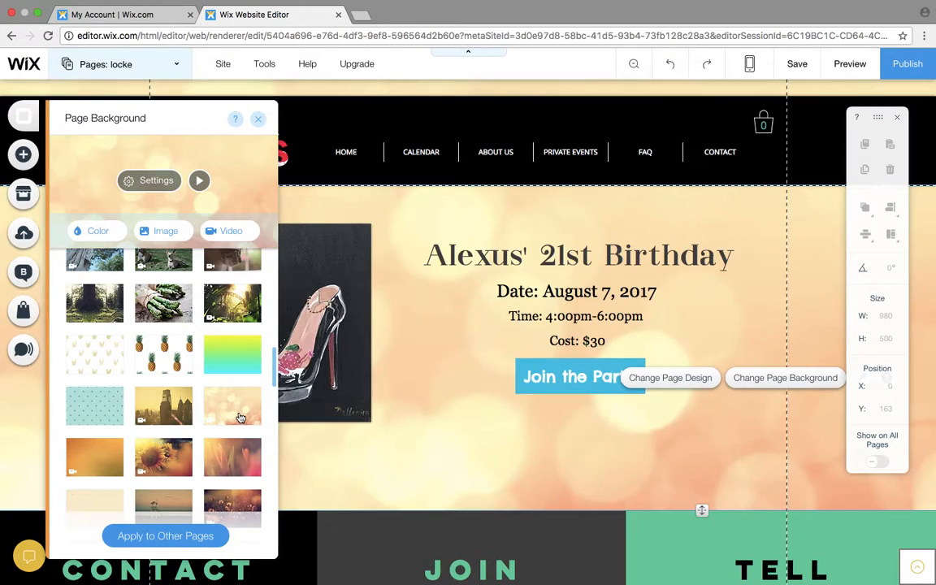
left_click(375, 484)
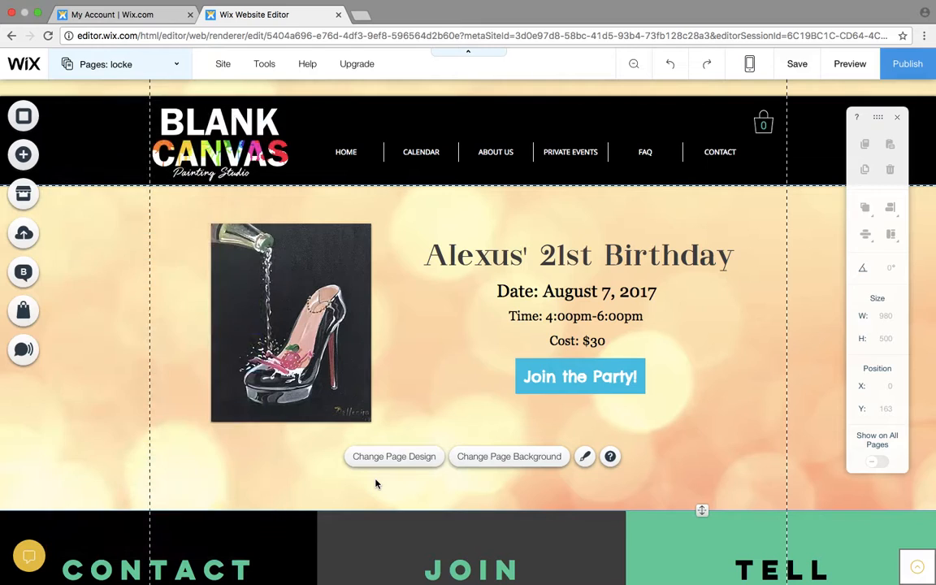
- Preview the party page as visitors see it and return to the editor
left_click(857, 74)
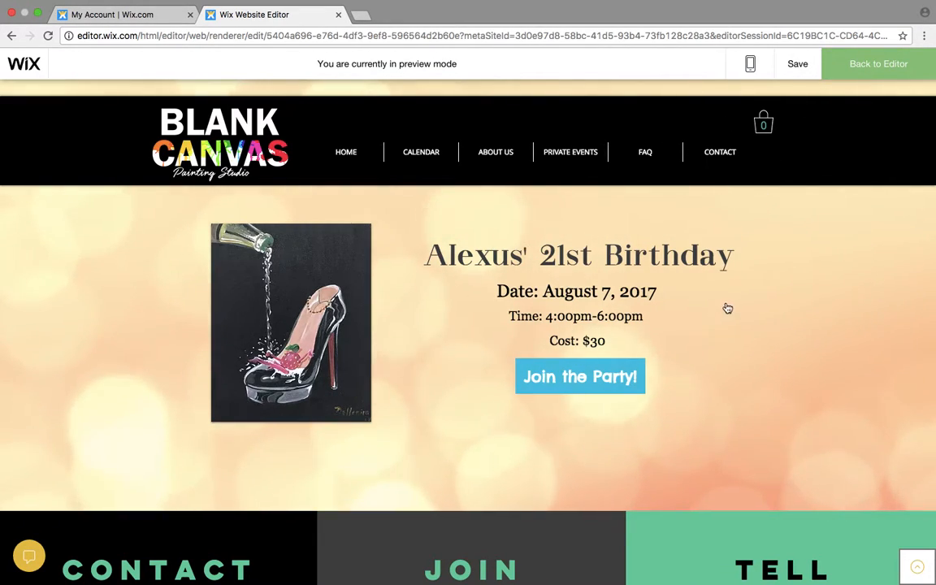
left_click(888, 62)
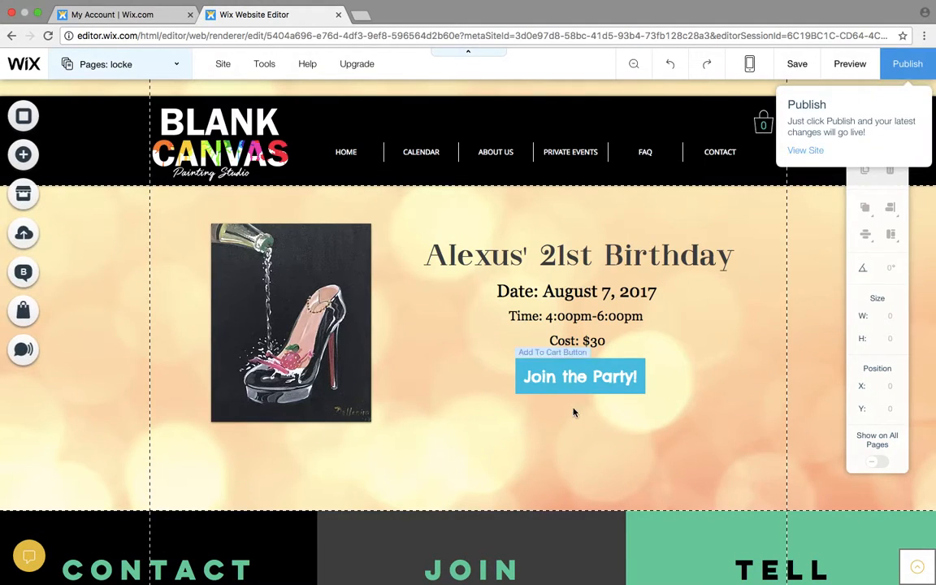
- Set the background of the "Join the Party!" cart button to the black site color
left_click(593, 377)
left_click(629, 335)
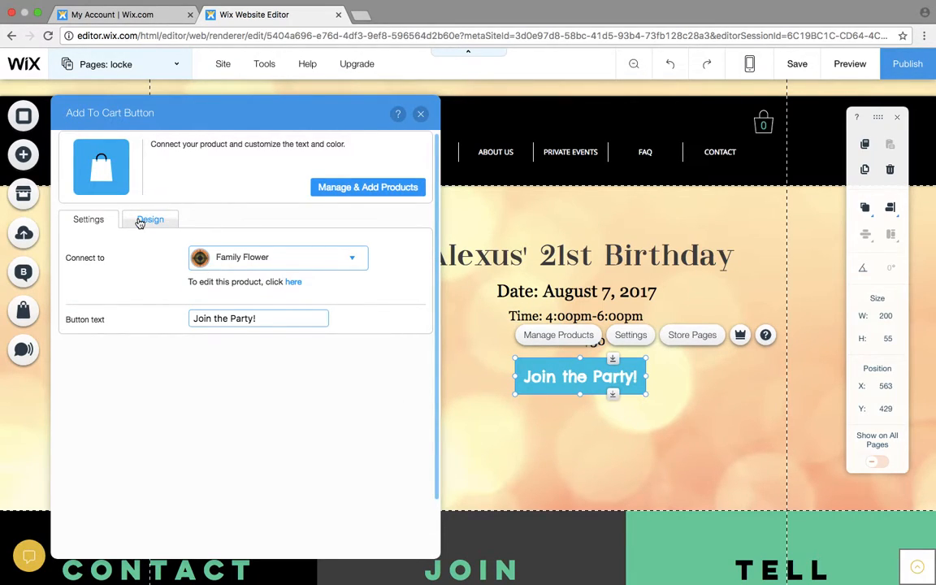
left_click(140, 222)
left_click(209, 376)
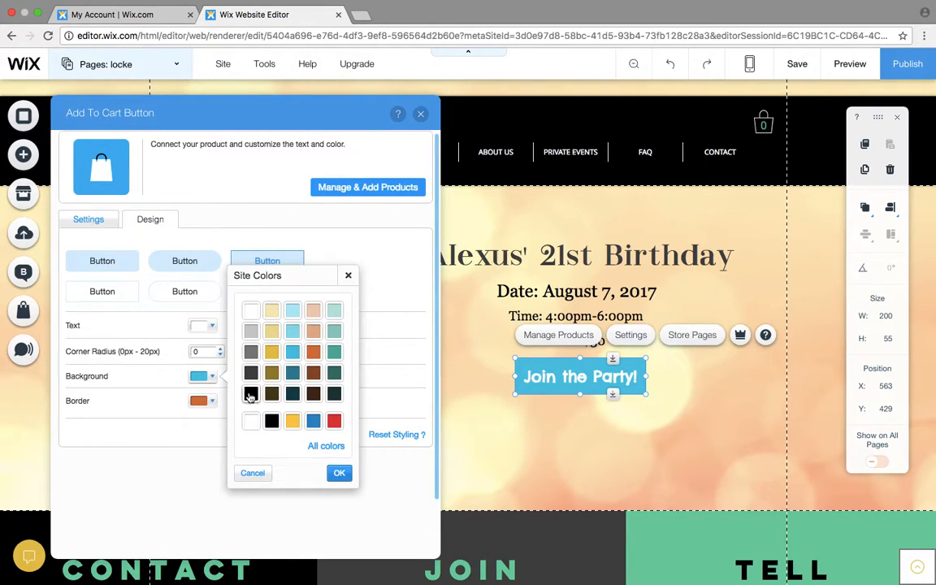
left_click(251, 394)
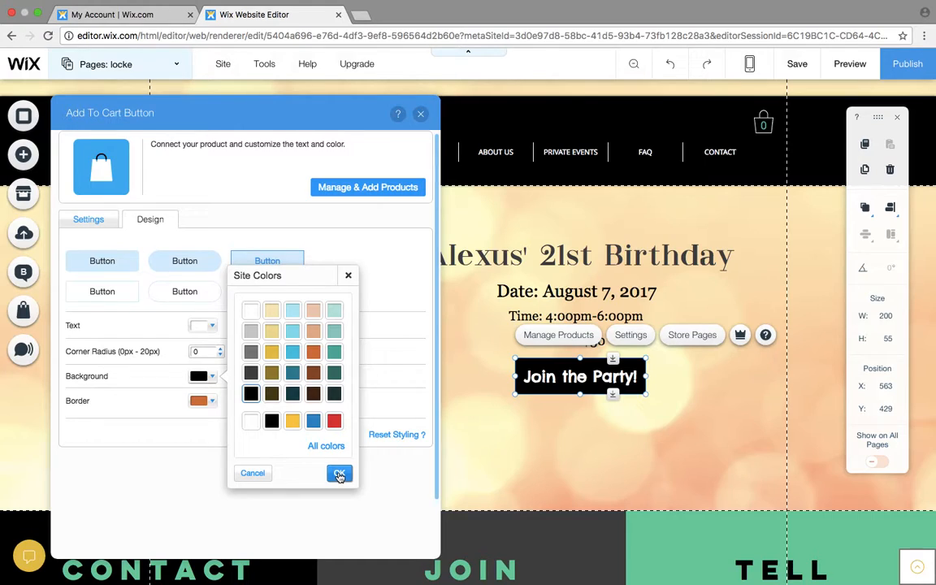
left_click(339, 476)
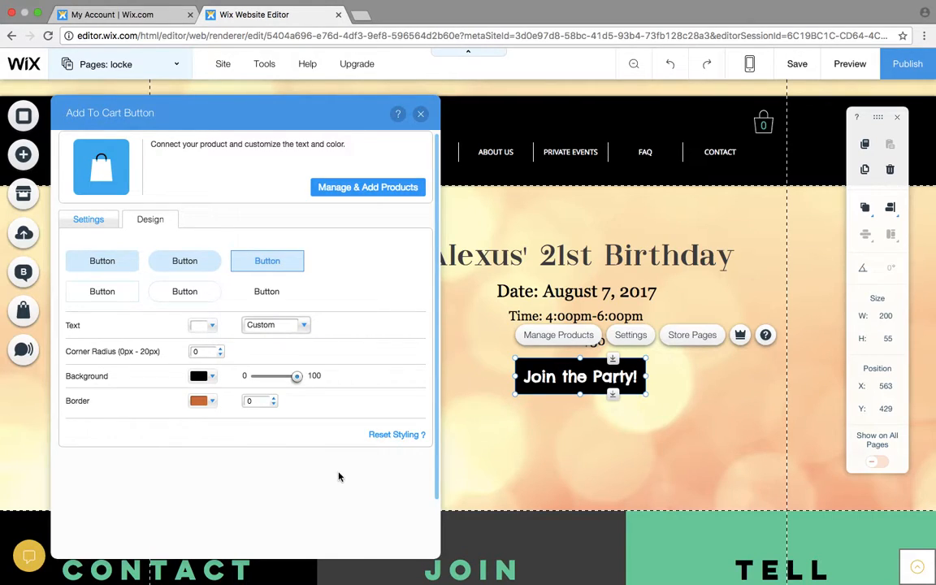
- Set the cart button's text size to 22 and close the button's settings
left_click(269, 326)
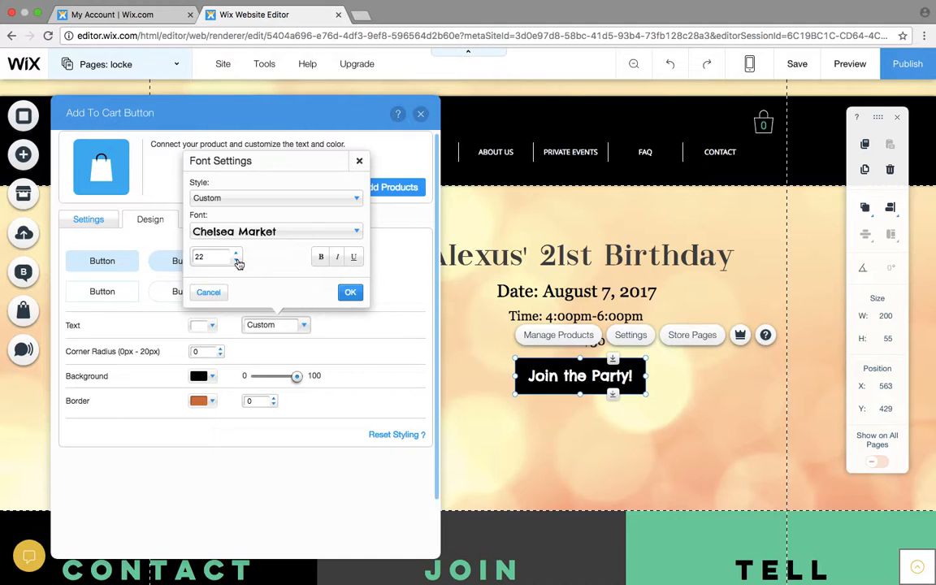
left_click(350, 292)
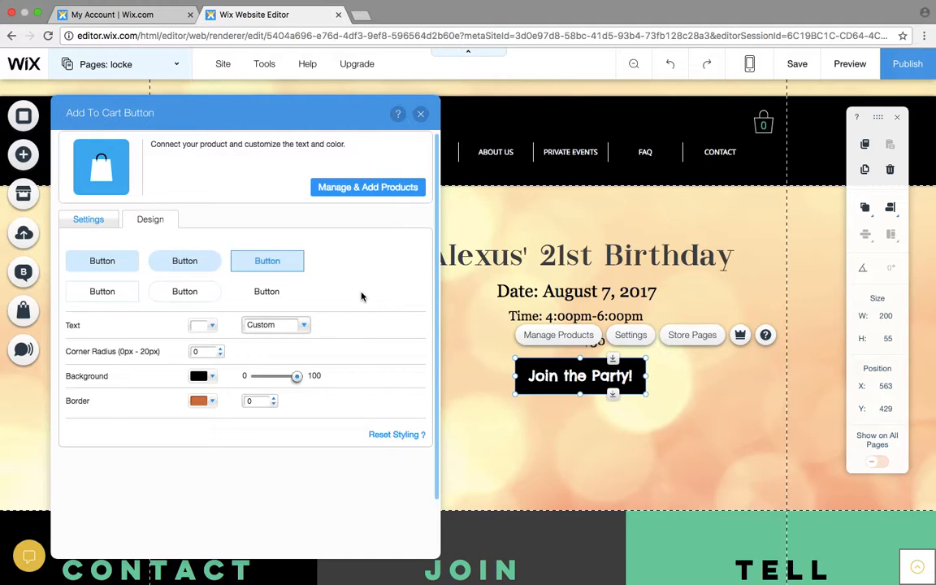
left_click(421, 114)
left_click(488, 441)
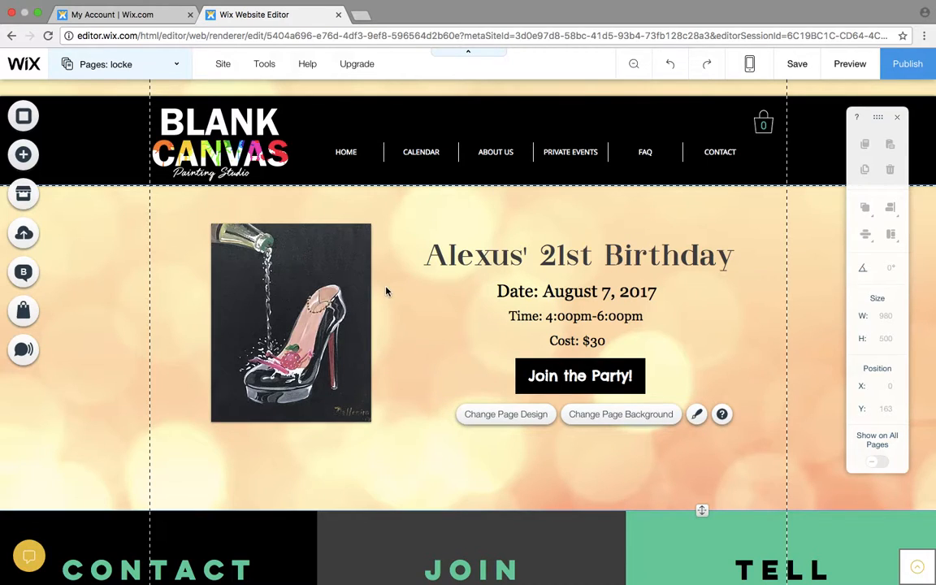
- Change the current party page's URL in its SEO settings to the birthday guest's first name followed by 21, and close the page list
left_click(167, 64)
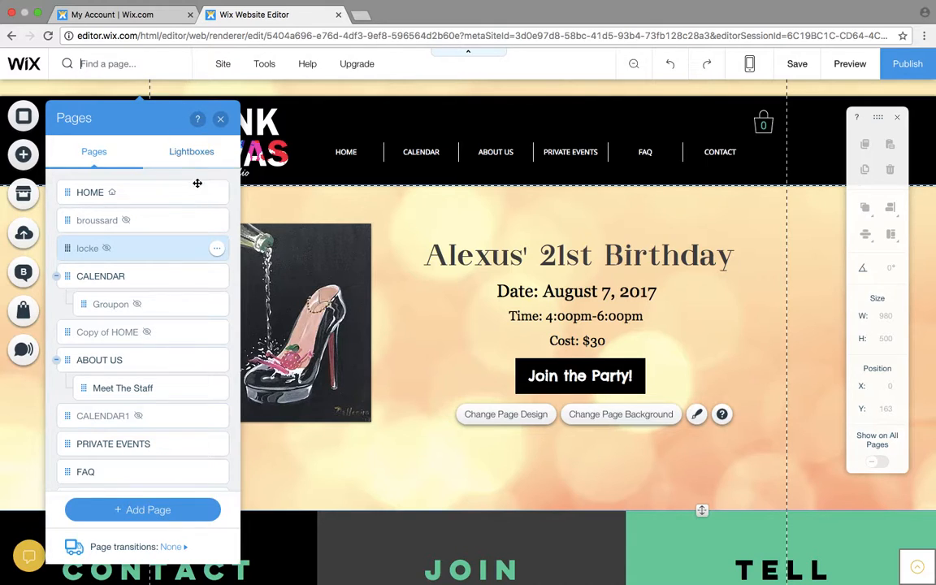
left_click(217, 250)
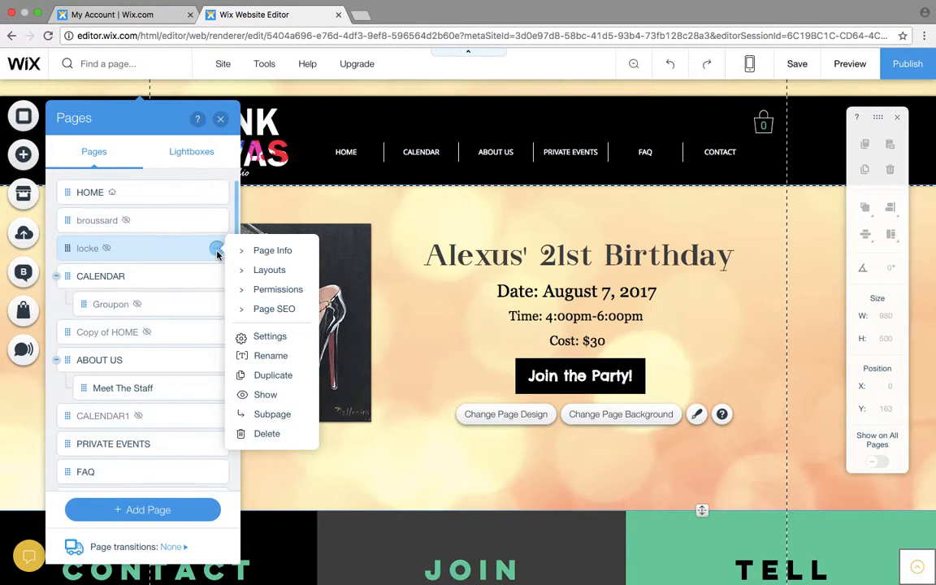
left_click(271, 311)
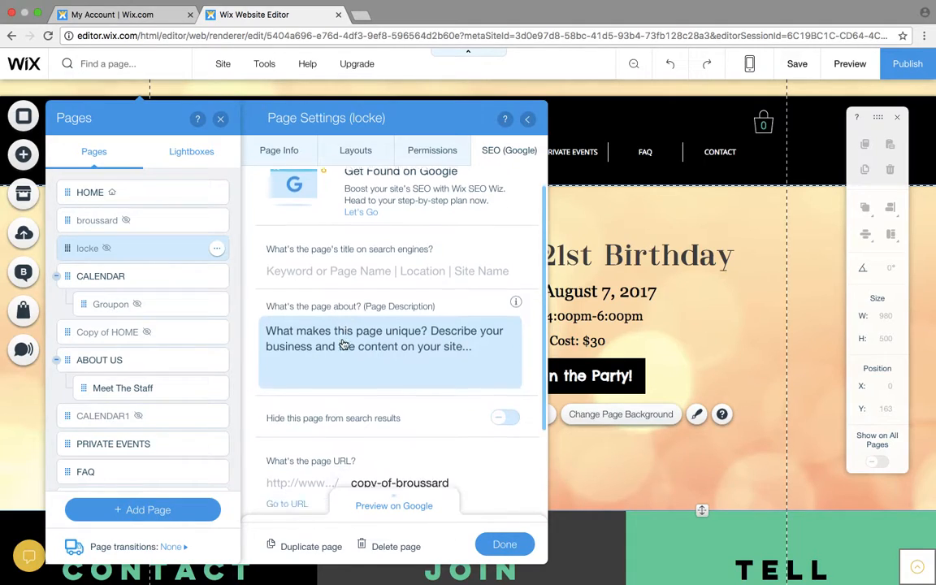
scroll(342, 348, "down", 3)
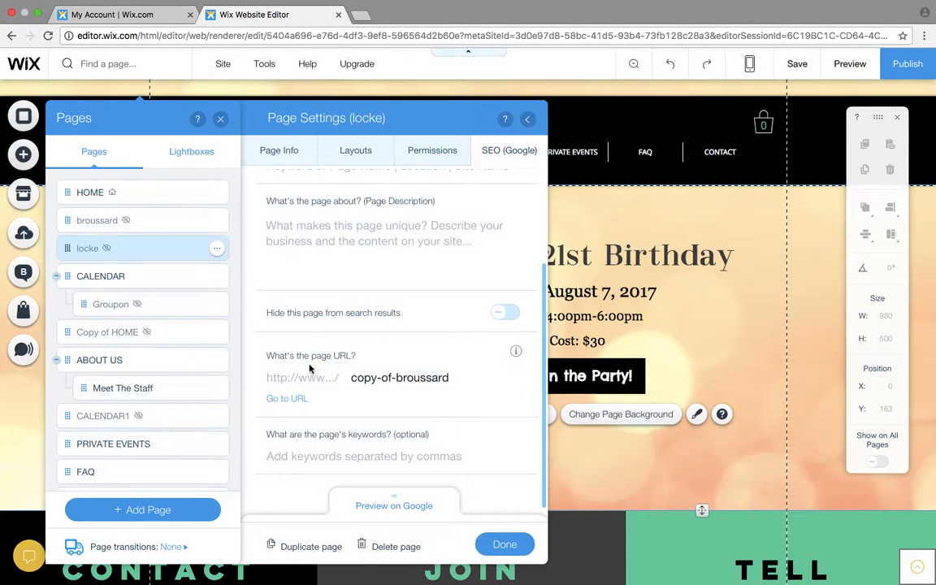
left_click(450, 381)
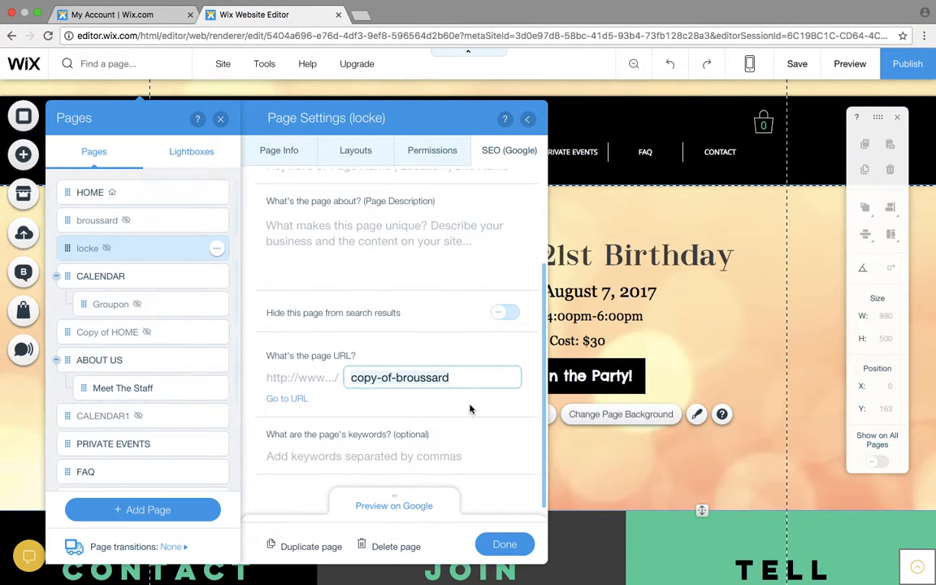
key("ctrl+a")
type("a")
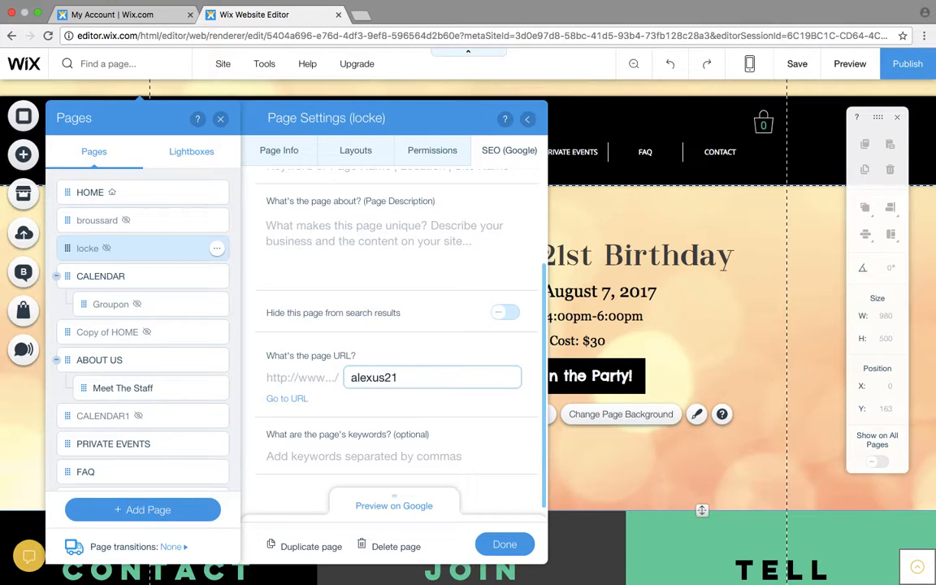
left_click(505, 545)
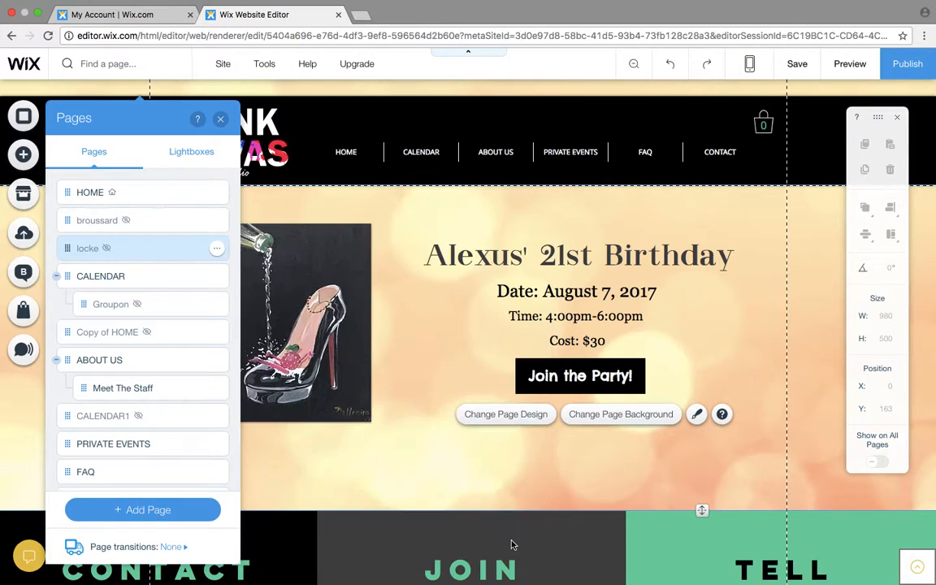
left_click(220, 118)
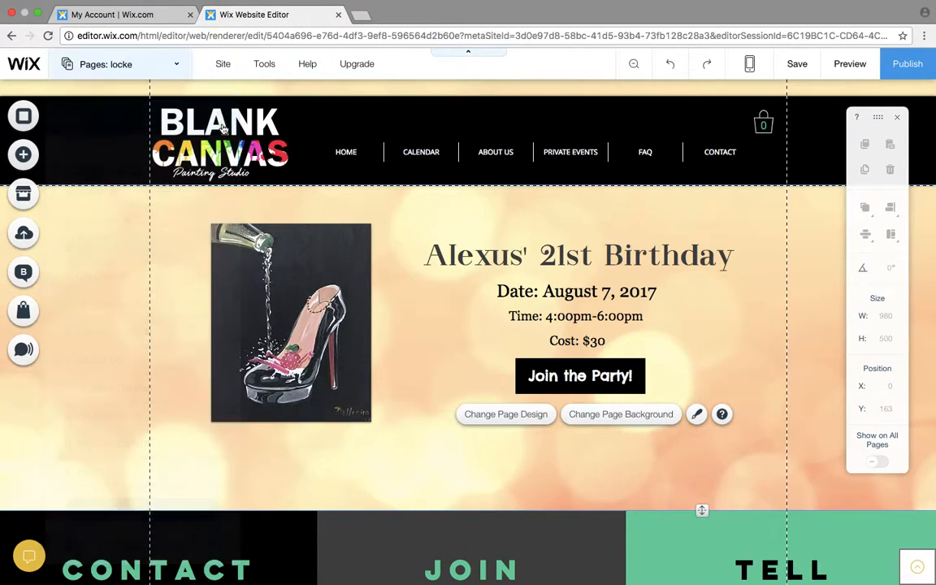
- Publish the site and dismiss the confirmation
left_click(917, 75)
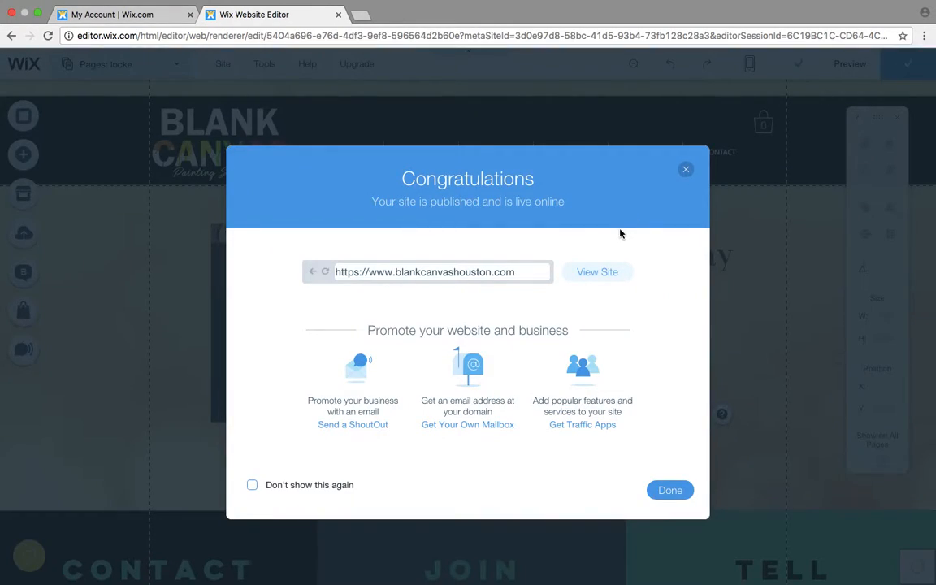
left_click(687, 171)
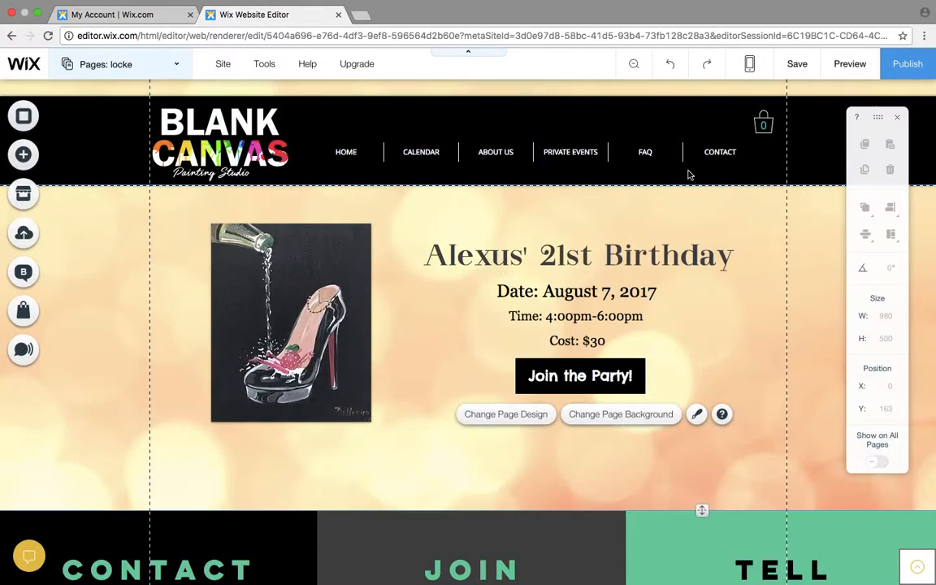
- Open a new browser tab and enter the party page's address: blankcanvashouston.com/ followed by the guest's first name and 21
left_click(358, 14)
type("b")
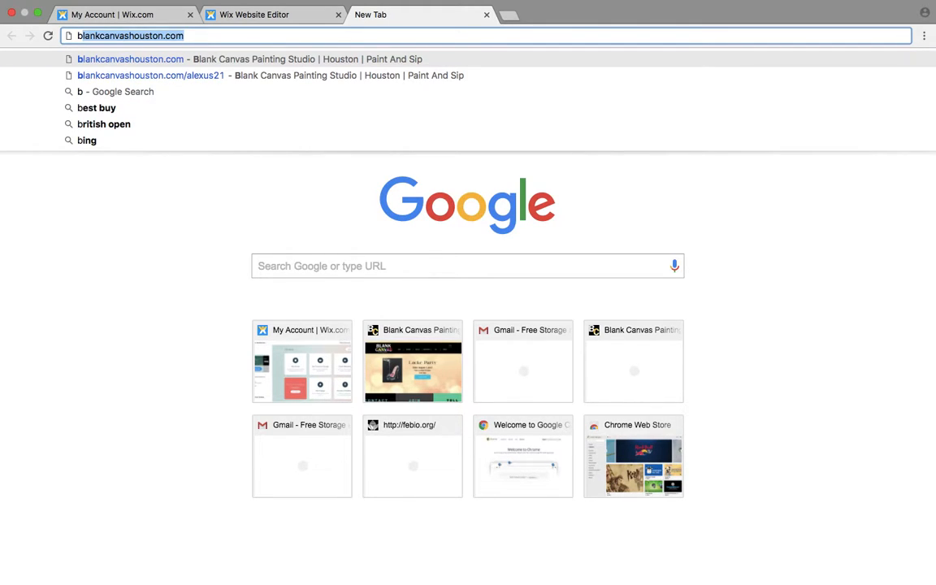
key("Right")
type("/a")
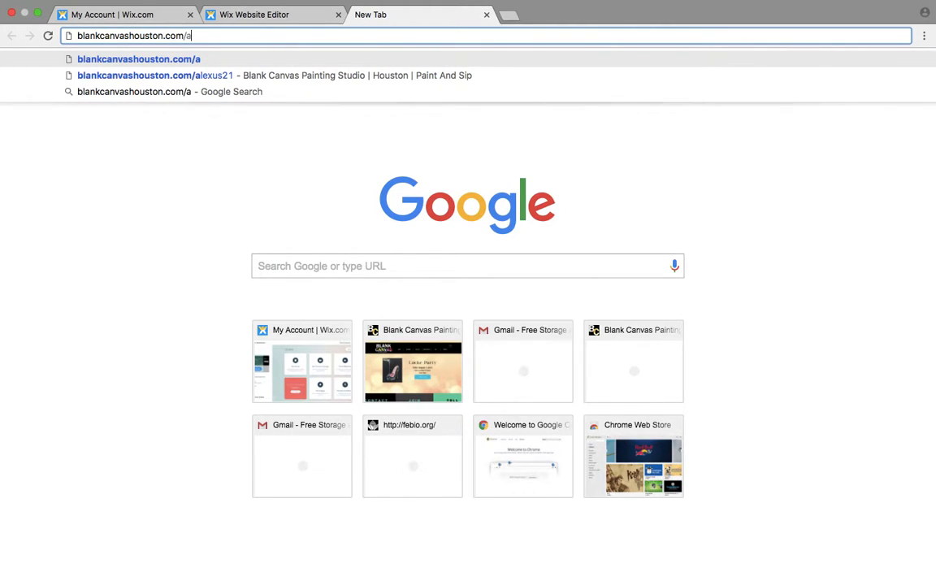
type("lexus21")
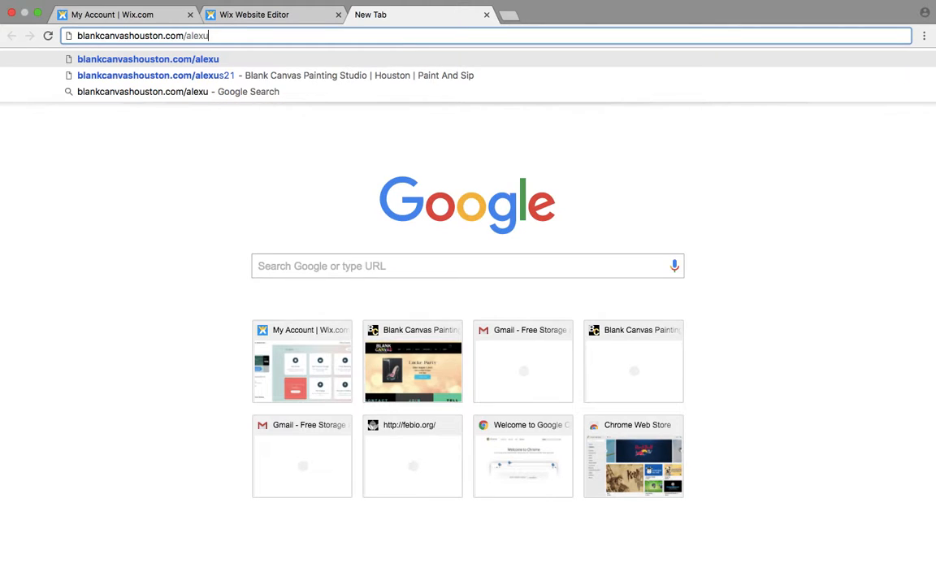